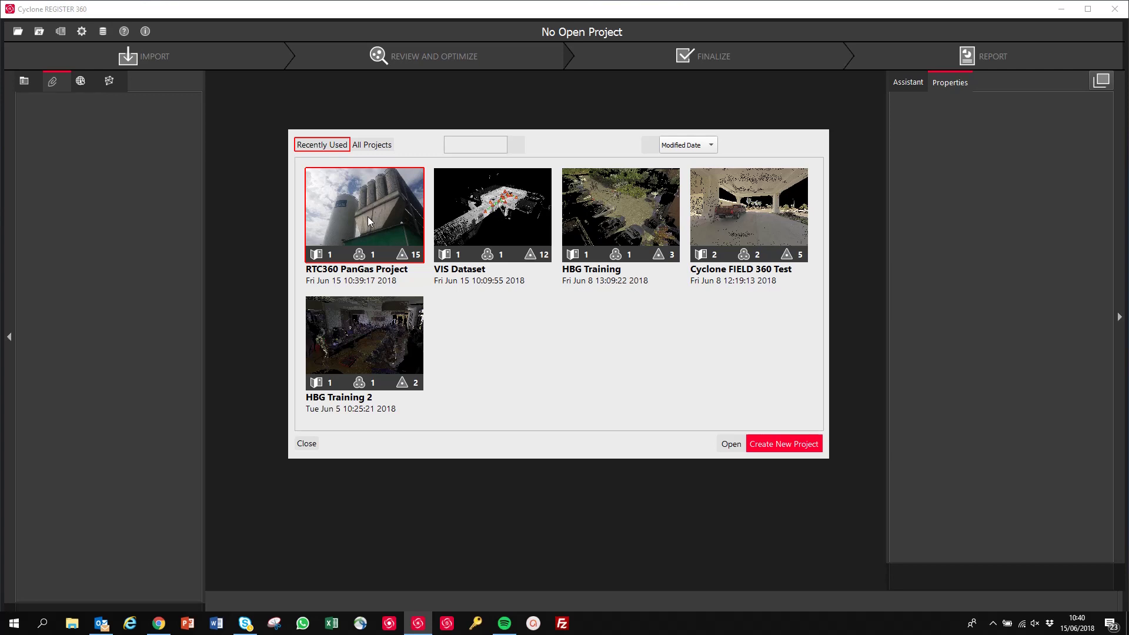
# - Open the RTC360 PanGas Project from the recently used projects
pyautogui.doubleClick(368, 218)
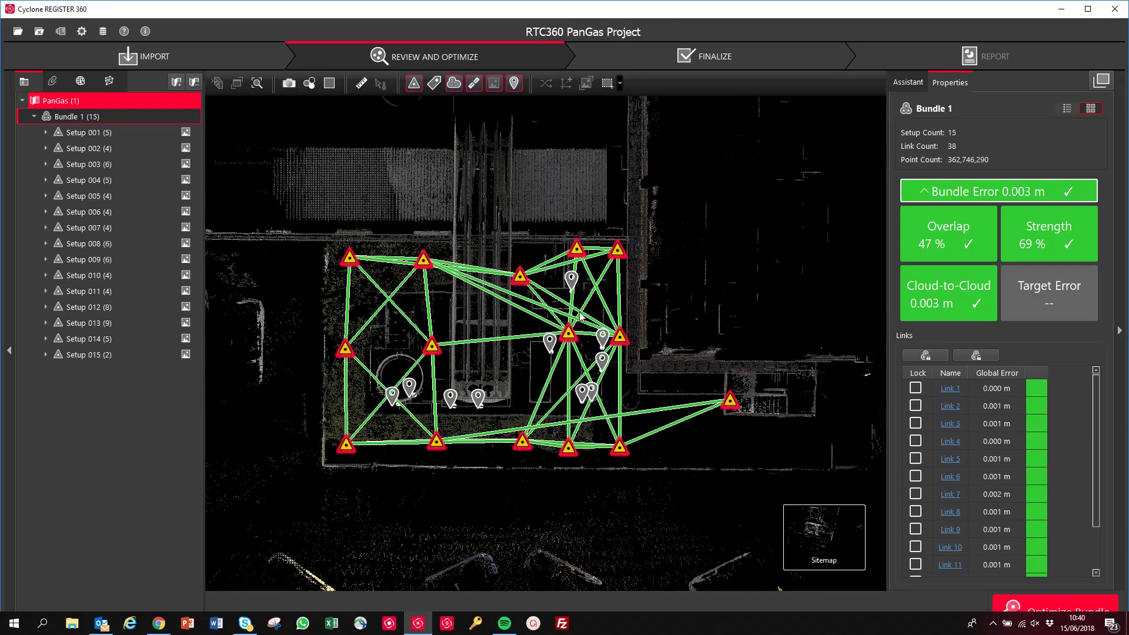
pyautogui.moveTo(668, 298); pyautogui.dragTo(721, 250)
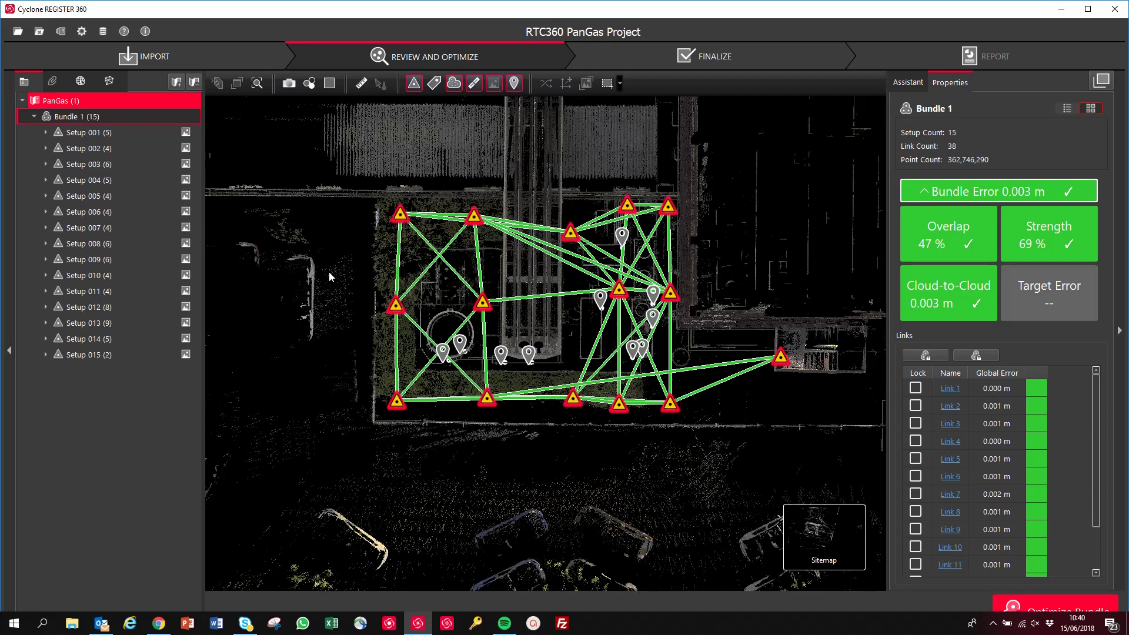
pyautogui.scroll(2, 381, 280)
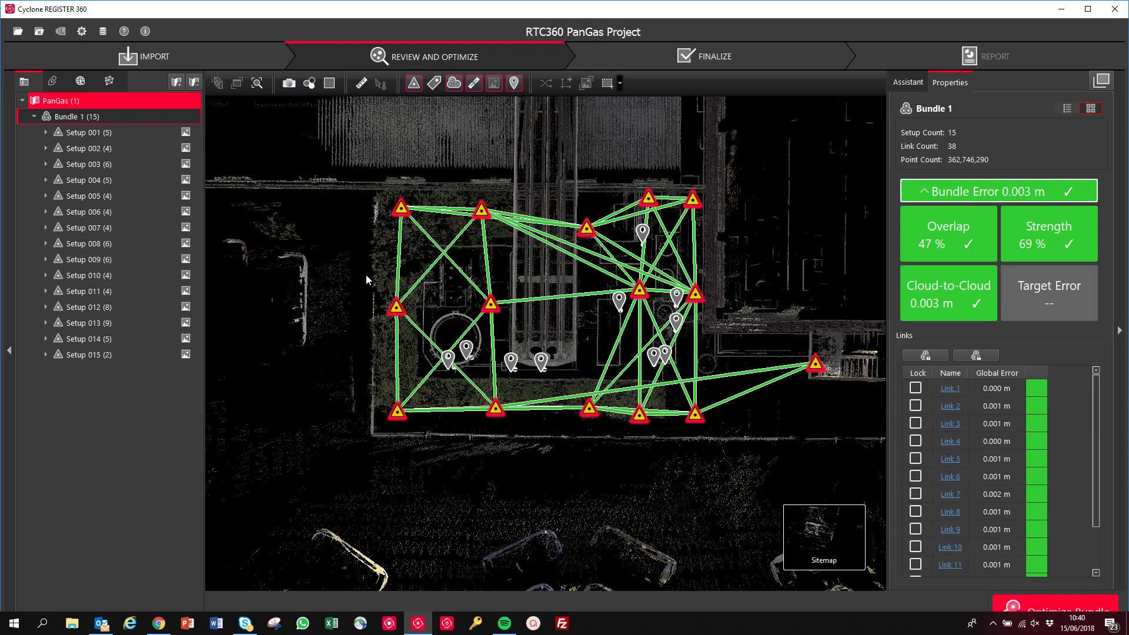
# - Select Setup 001, preview the setups' panoramic images, and preview the images attached to the project, including Image 004, 005 and 009
pyautogui.click(101, 132)
pyautogui.moveTo(189, 133)
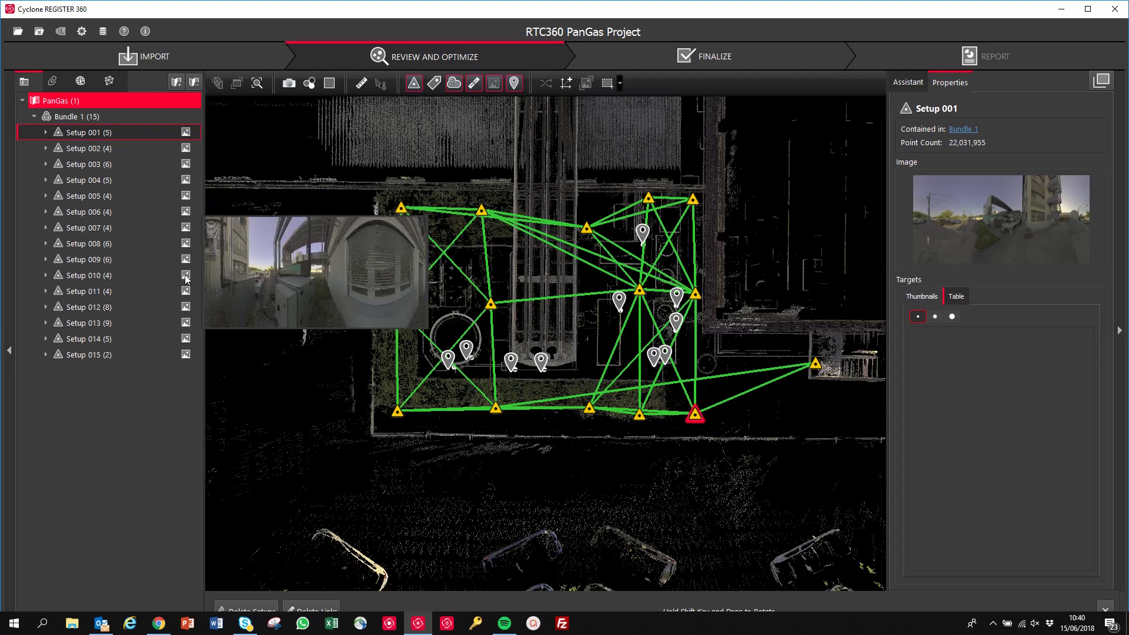
pyautogui.click(54, 81)
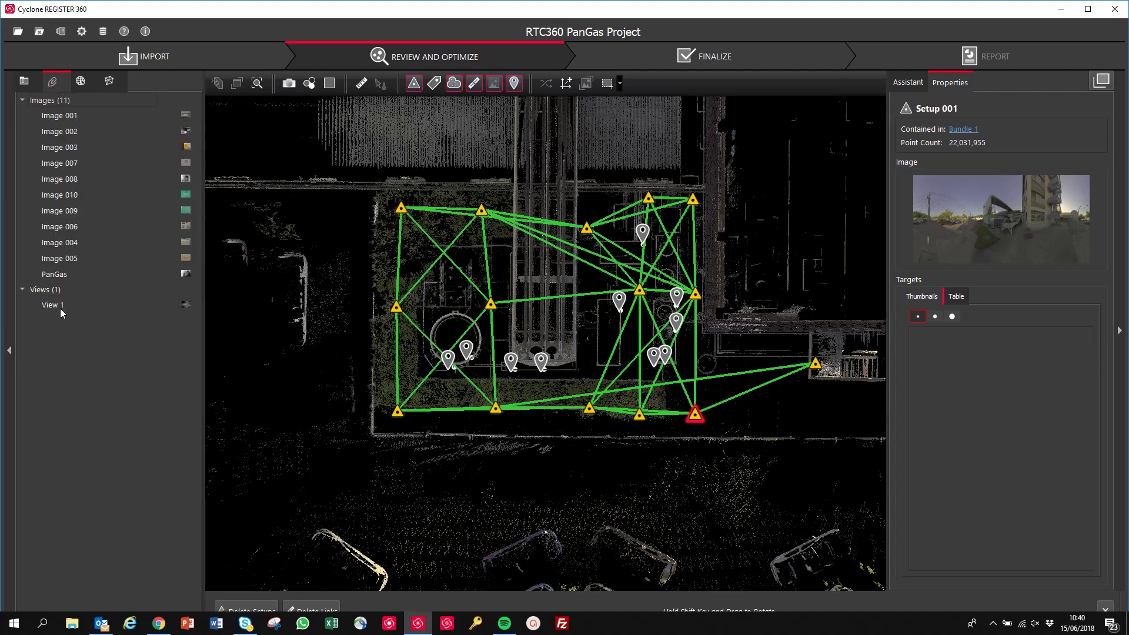
pyautogui.moveTo(185, 270)
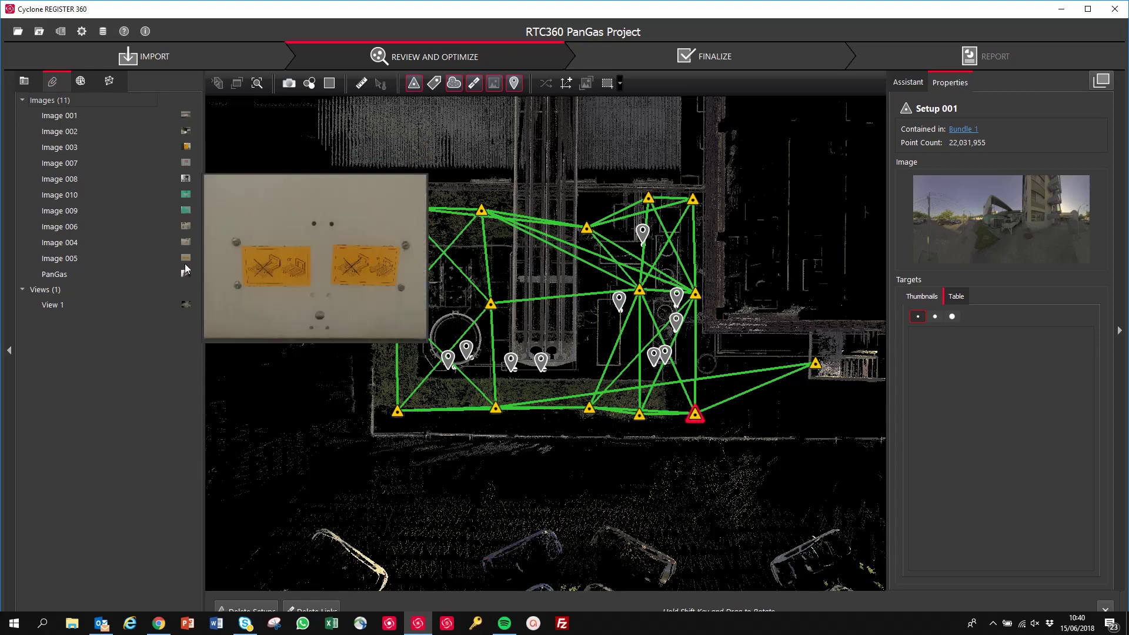
pyautogui.moveTo(185, 248)
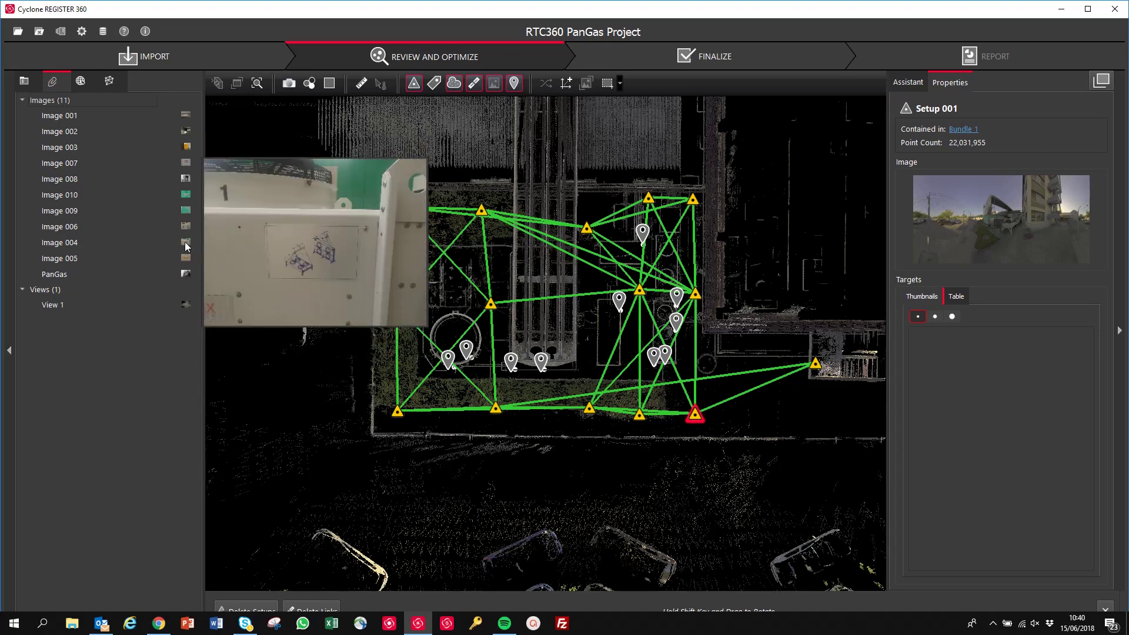
pyautogui.moveTo(183, 227)
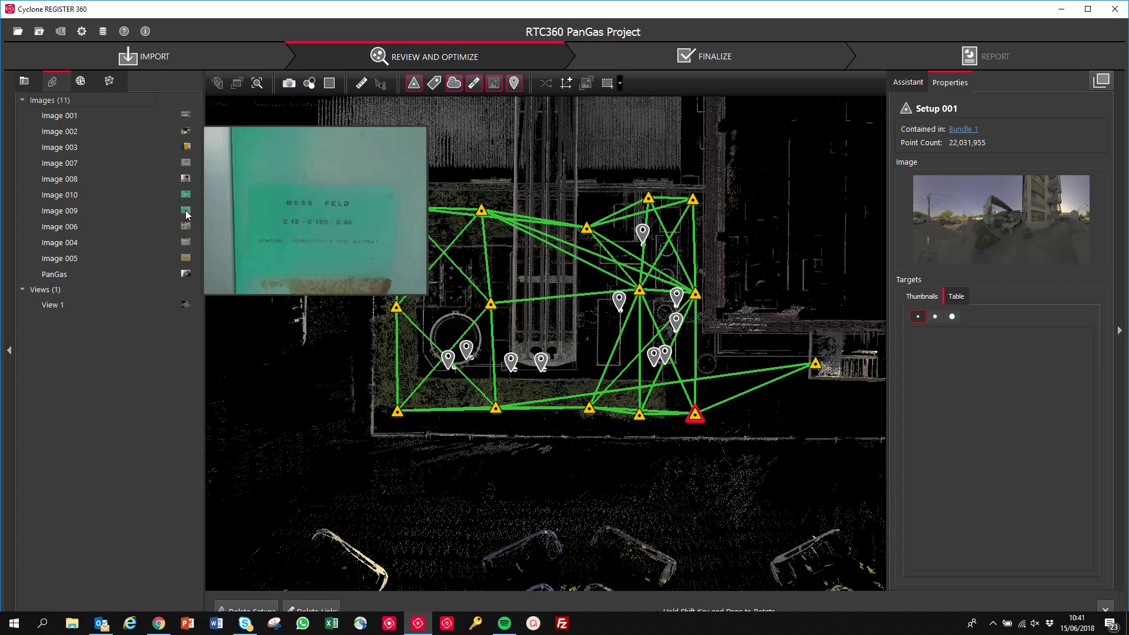
pyautogui.moveTo(186, 197)
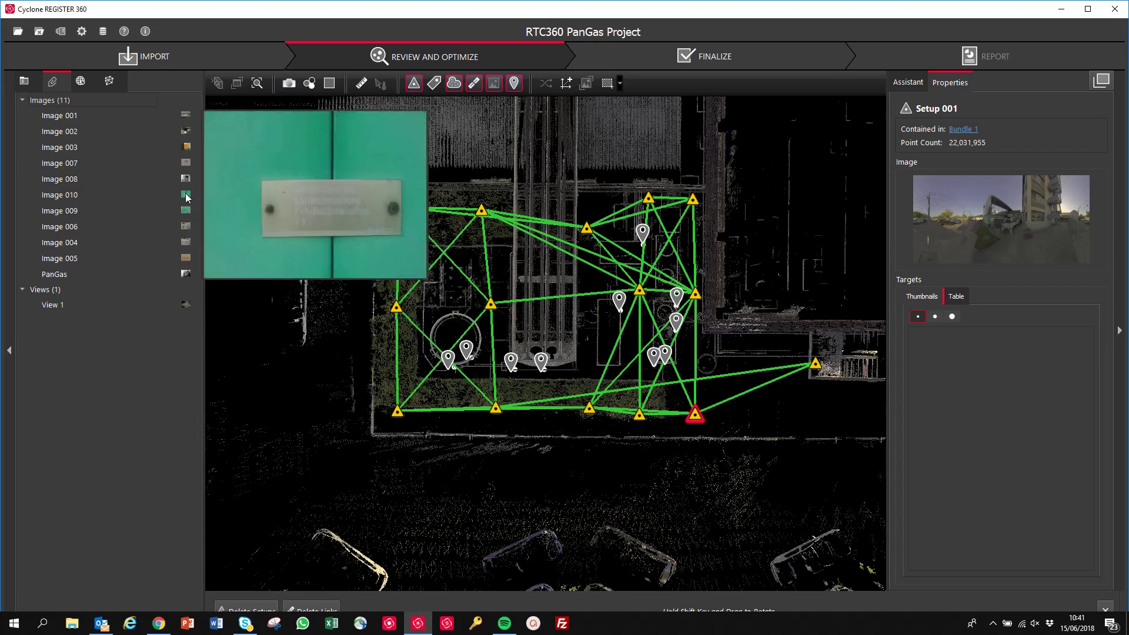
# - Open the photo linked to the Image 009 geotag on the site map, view it, and close it
pyautogui.click(511, 362)
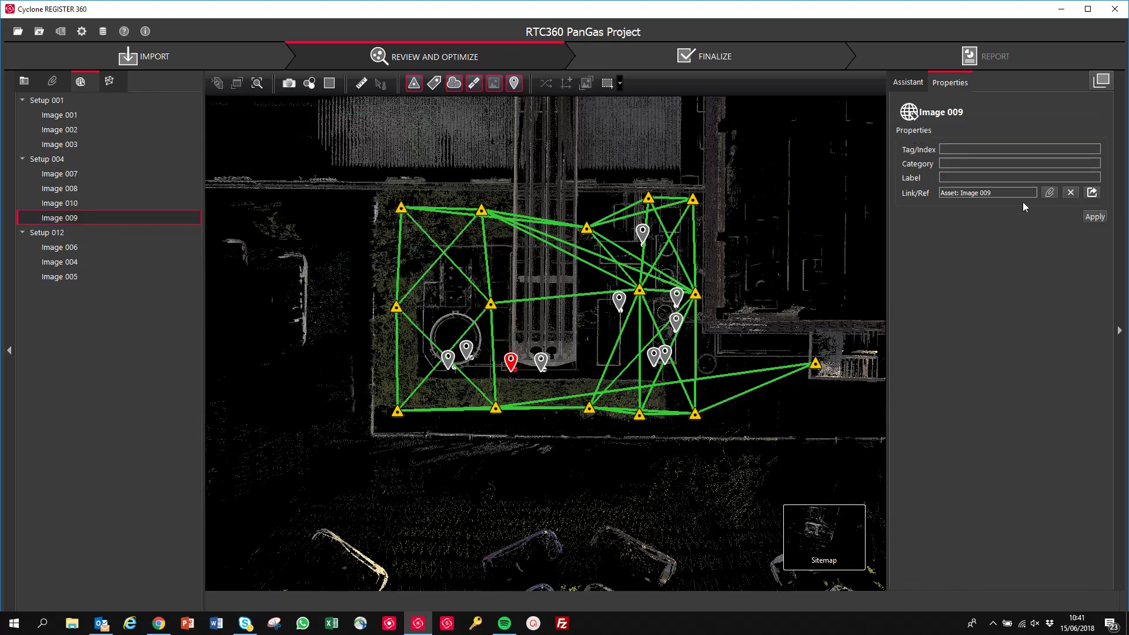
pyautogui.click(1094, 194)
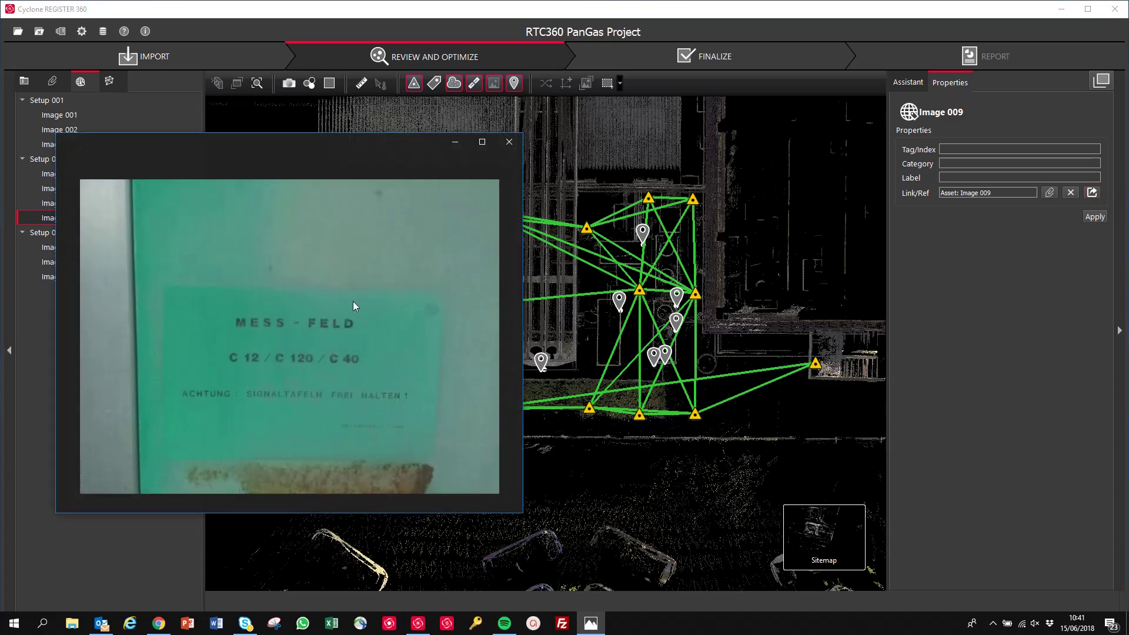
pyautogui.click(509, 143)
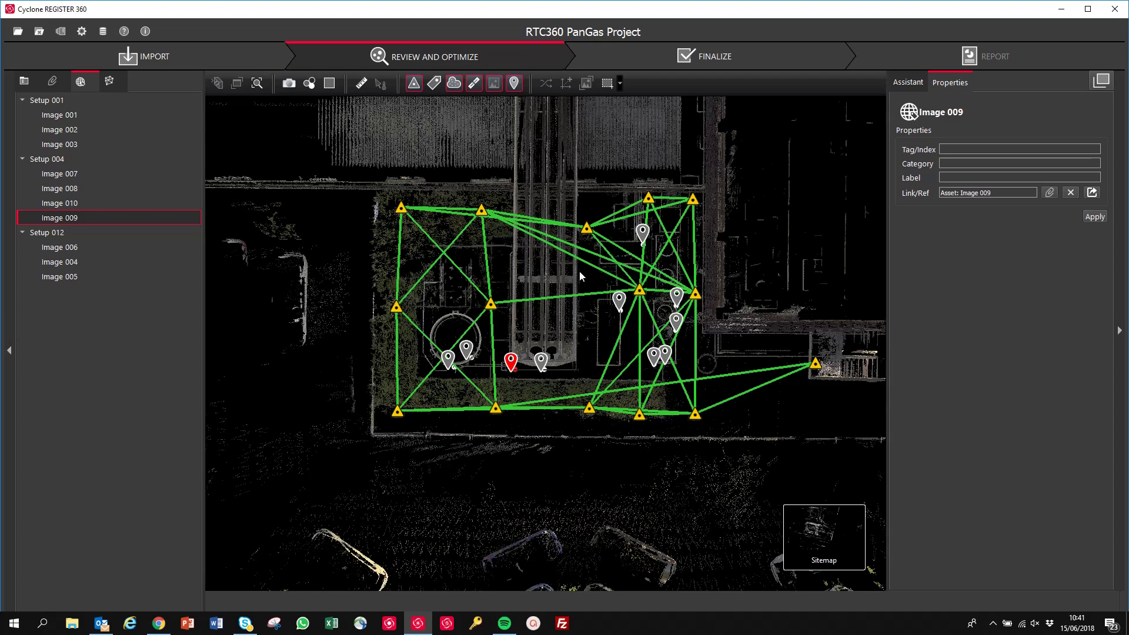
# - Select Bundle 1 in the project list, switch from the site map to the Bundle Cloud view, and orbit around the point cloud
pyautogui.scroll(2, 562, 278)
pyautogui.click(25, 81)
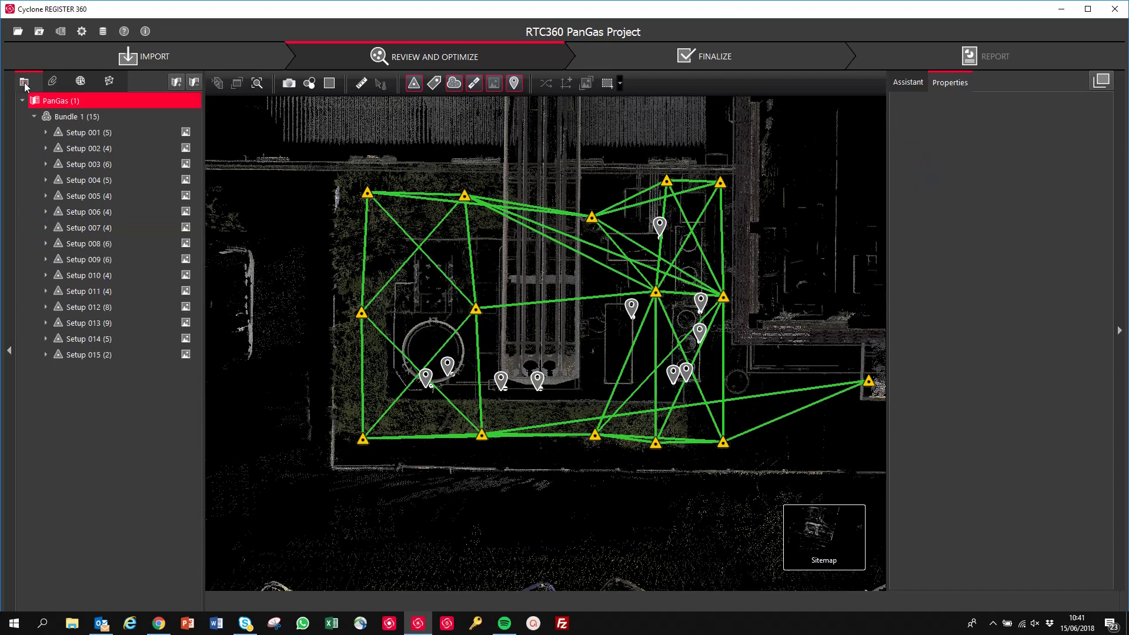
pyautogui.click(92, 116)
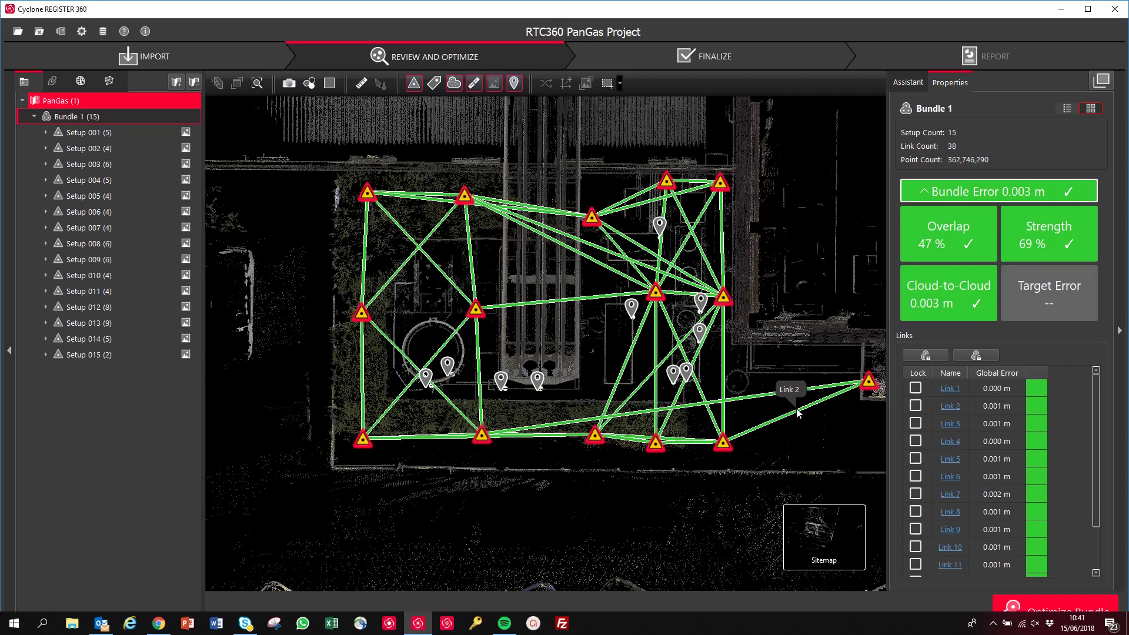
pyautogui.scroll(-2, 544, 394)
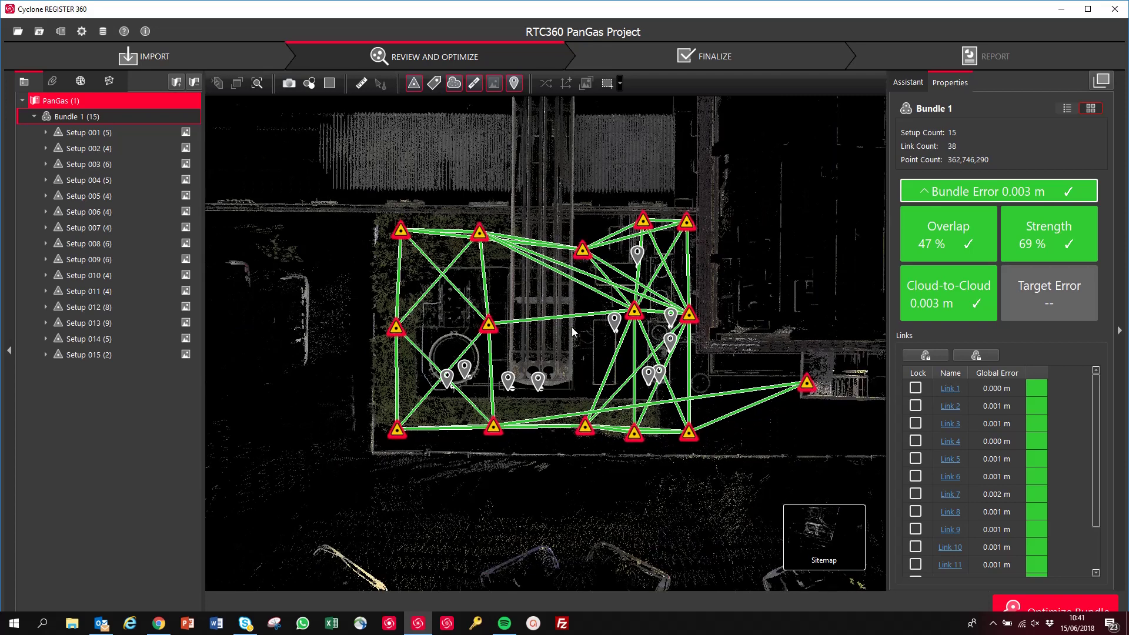
pyautogui.moveTo(759, 535)
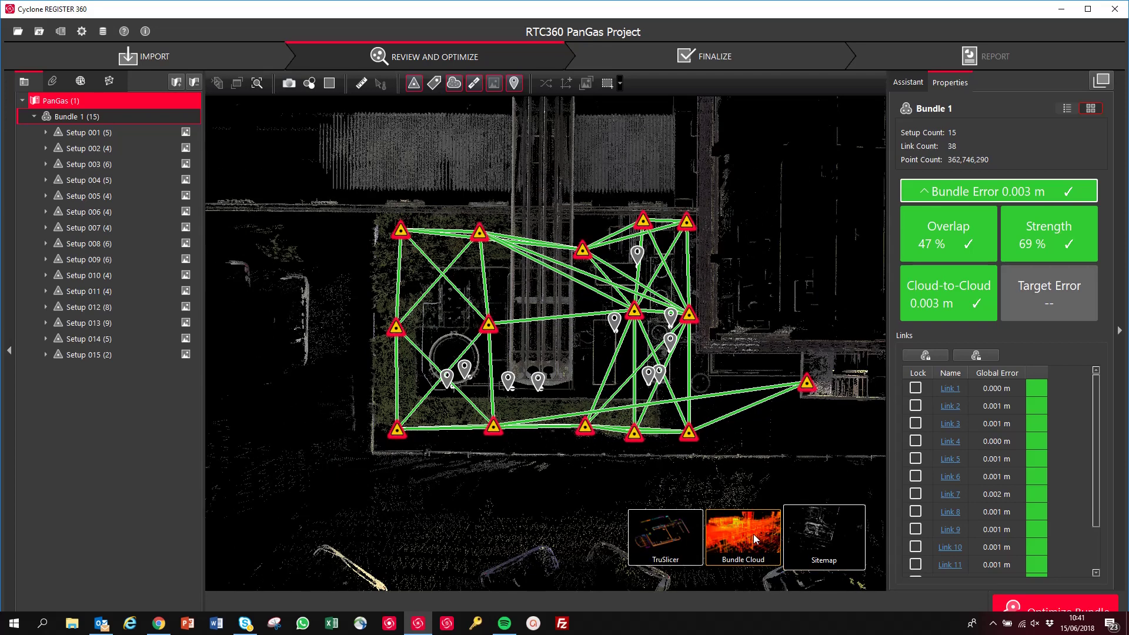
pyautogui.click(754, 534)
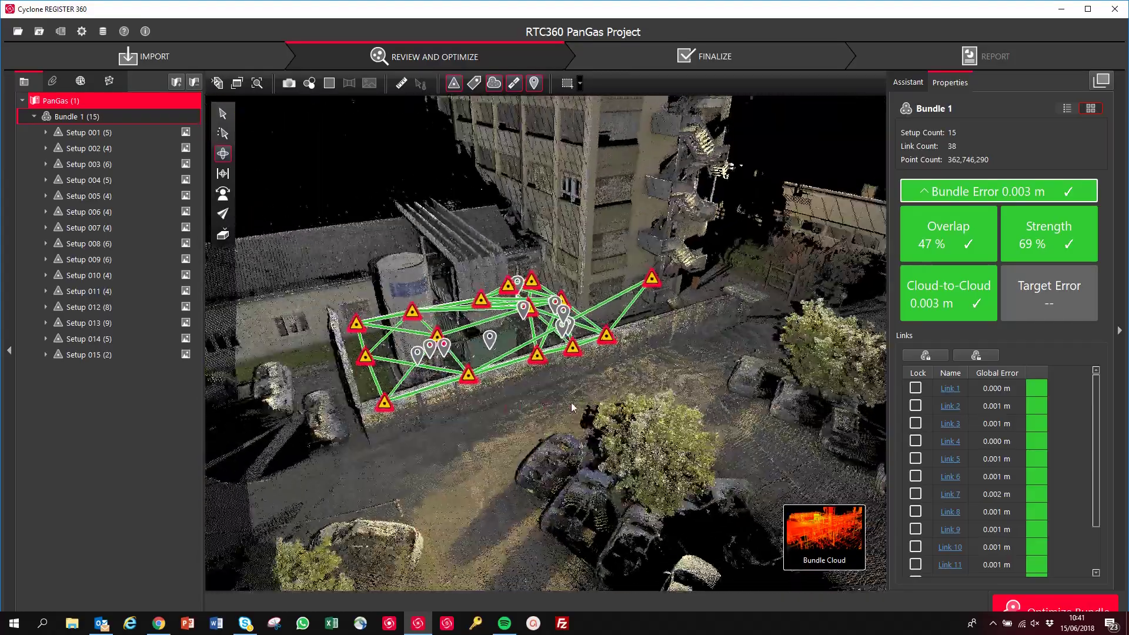
pyautogui.moveTo(572, 404); pyautogui.dragTo(620, 404, button='right')
pyautogui.moveTo(619, 403); pyautogui.dragTo(614, 321)
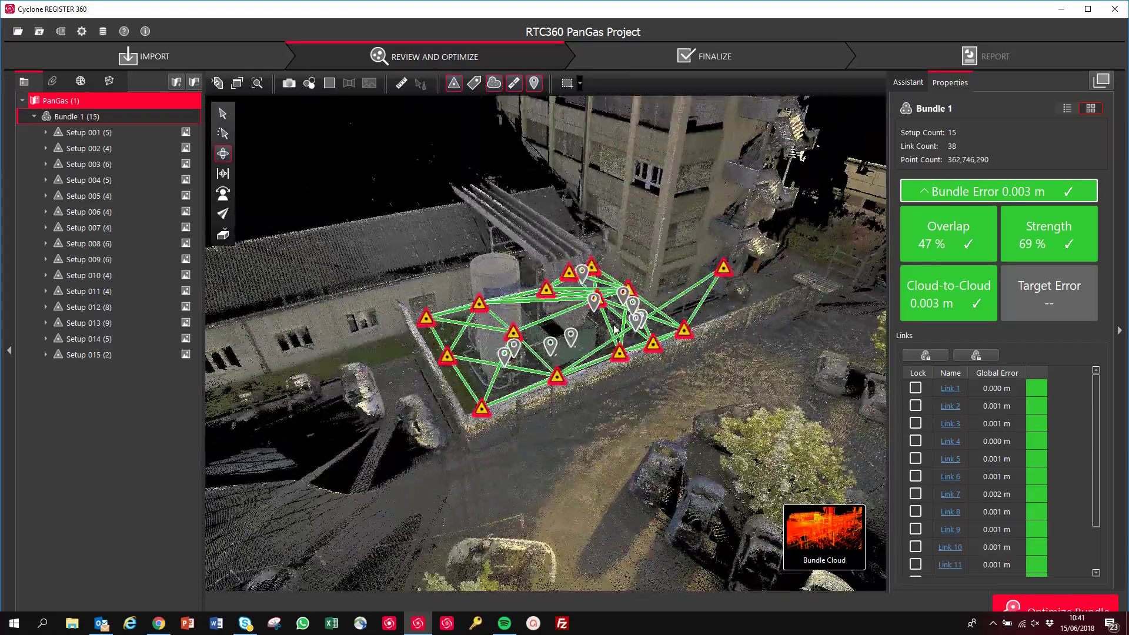
# - Enter the panoramic view of Setup 001 from the bundle cloud and look around the site
pyautogui.doubleClick(684, 330)
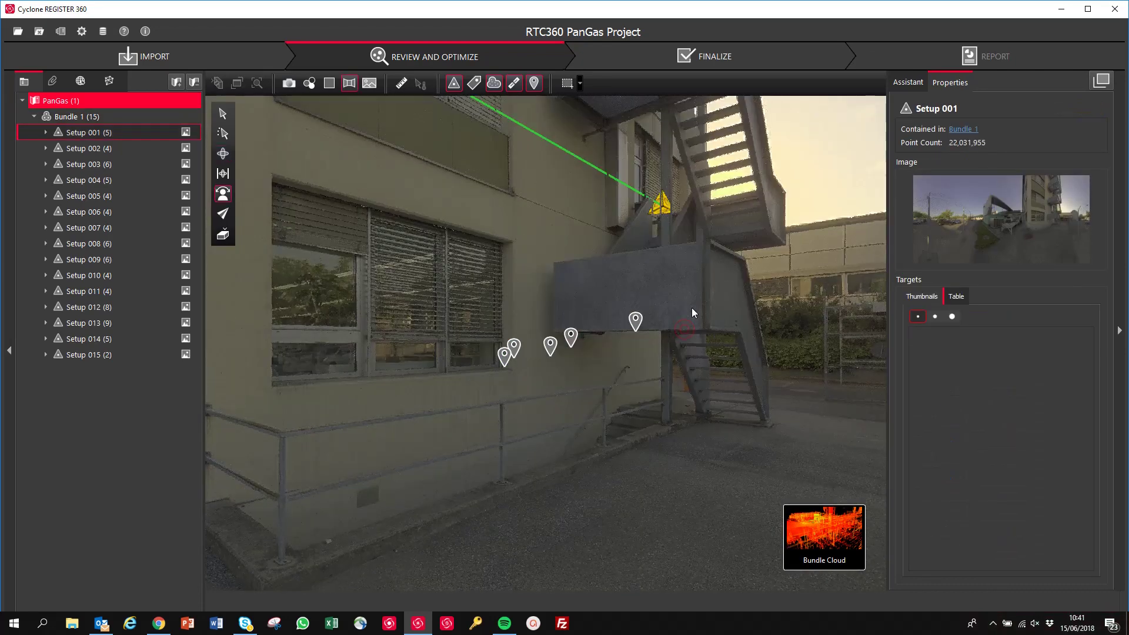
pyautogui.moveTo(685, 330); pyautogui.dragTo(804, 353)
pyautogui.scroll(-5, 469, 344)
pyautogui.moveTo(568, 351); pyautogui.dragTo(753, 351)
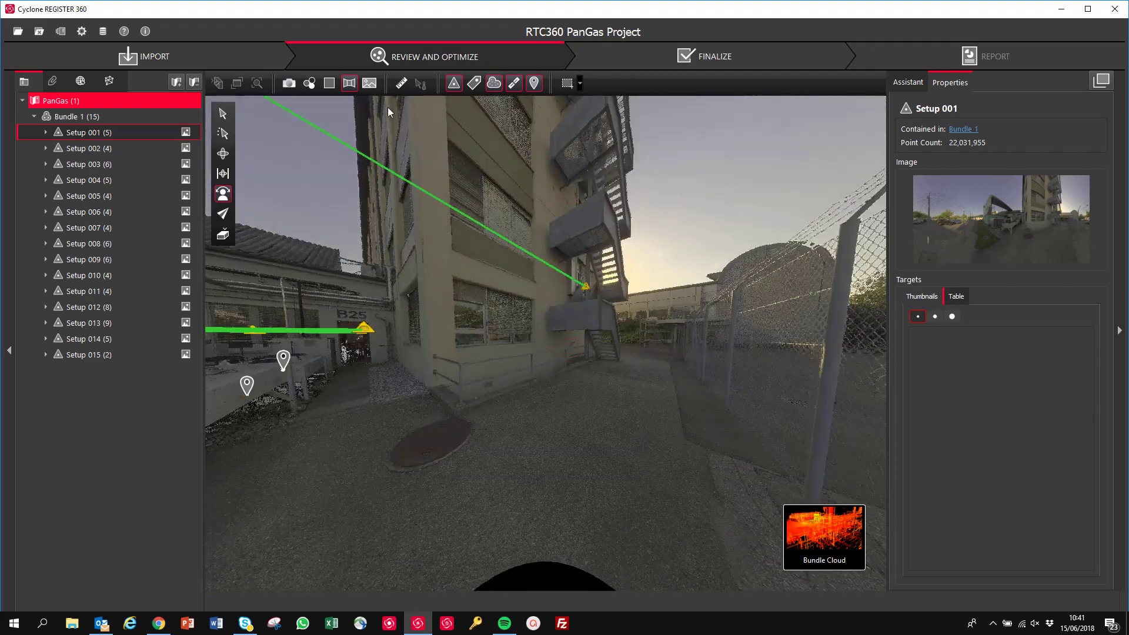
# - Turn the panoramic image off to inspect the point cloud from Setup 001, and turn the image back on
pyautogui.click(349, 83)
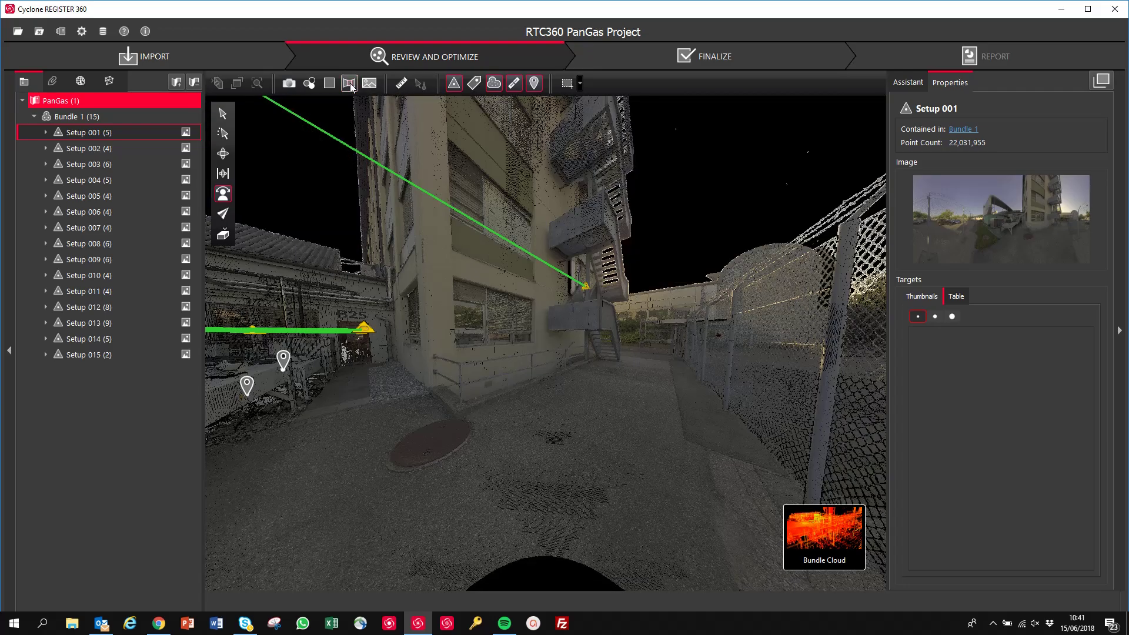
pyautogui.moveTo(447, 259); pyautogui.dragTo(361, 103)
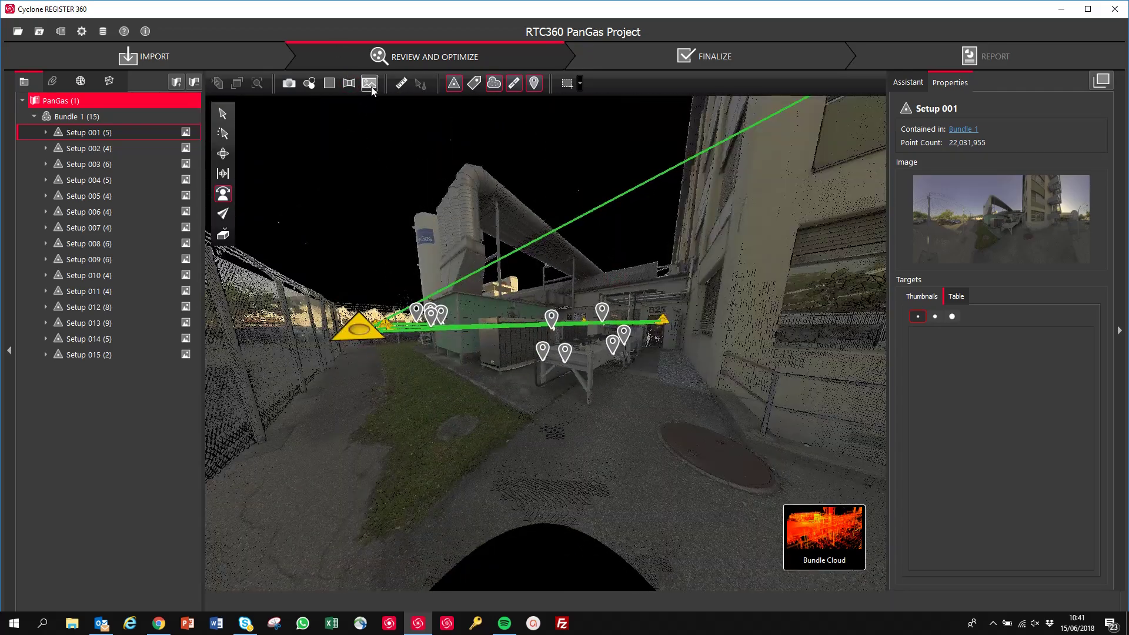
pyautogui.click(349, 83)
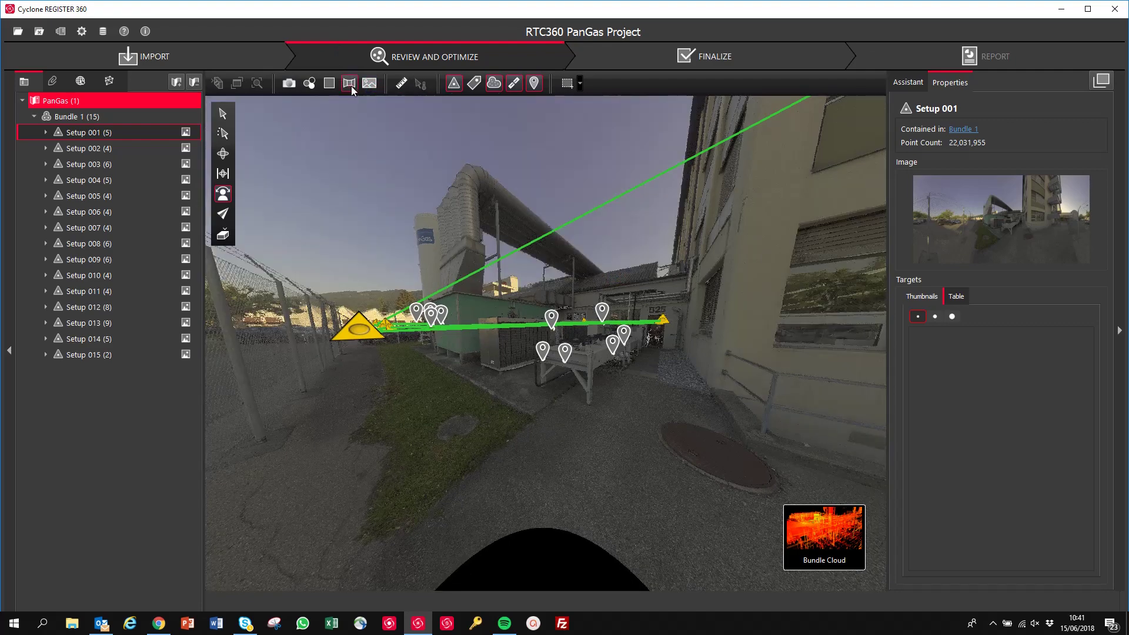
# - Hide the point cloud so only the Setup 001 panorama is displayed, and look around it
pyautogui.click(494, 83)
pyautogui.scroll(5, 615, 279)
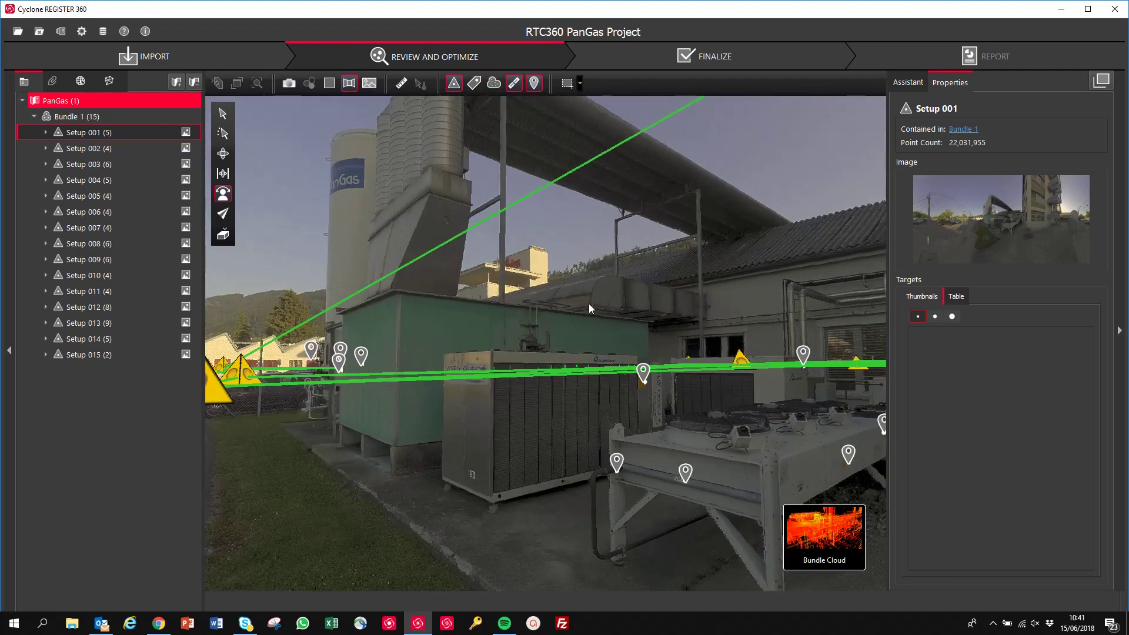
pyautogui.scroll(-4, 589, 308)
pyautogui.moveTo(717, 313); pyautogui.dragTo(608, 296)
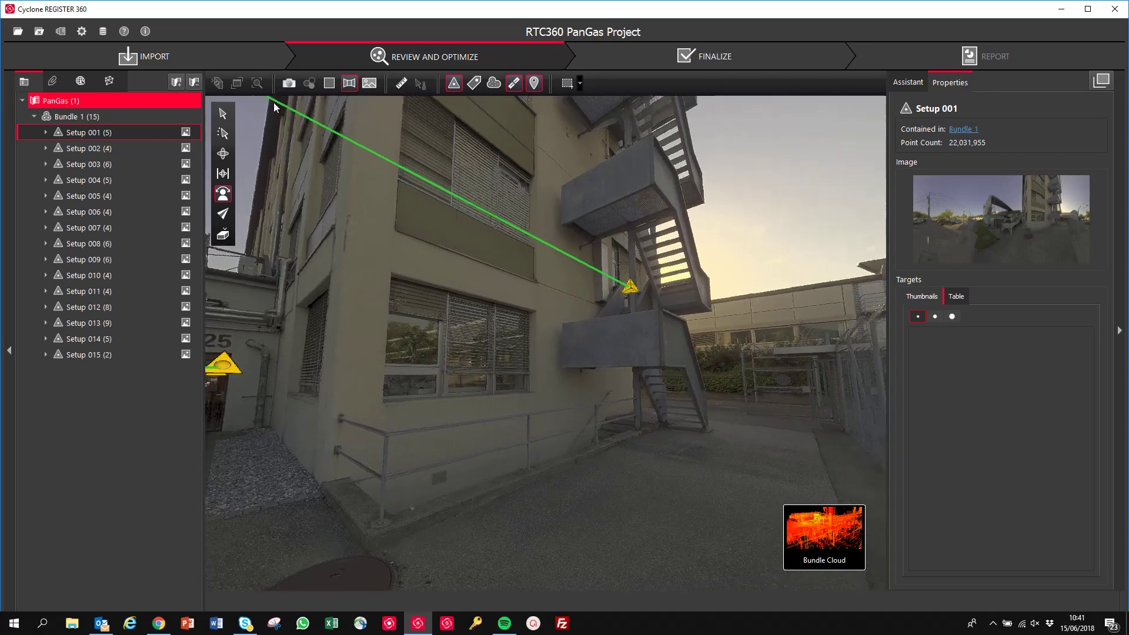
# - Try the image type with adjustable brightness on the Setup 001 panorama, raise its brightness, and return to the previous image type
pyautogui.click(372, 87)
pyautogui.click(388, 111)
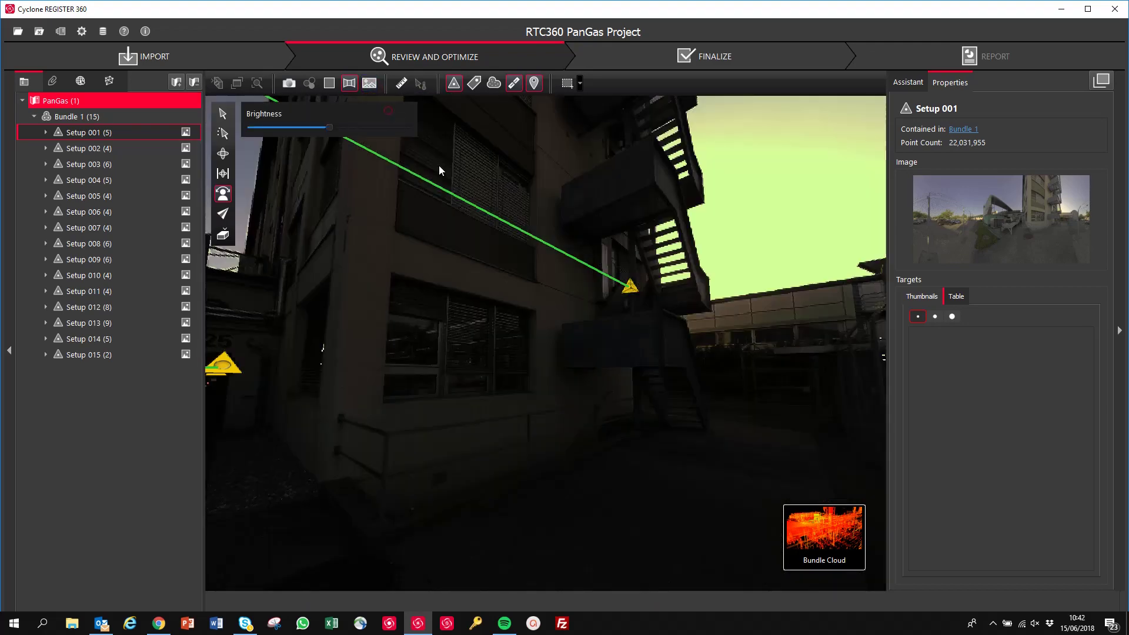
pyautogui.moveTo(328, 128)
pyautogui.mouseDown()
pyautogui.moveTo(271, 128)
pyautogui.moveTo(360, 130)
pyautogui.moveTo(344, 130)
pyautogui.mouseUp()
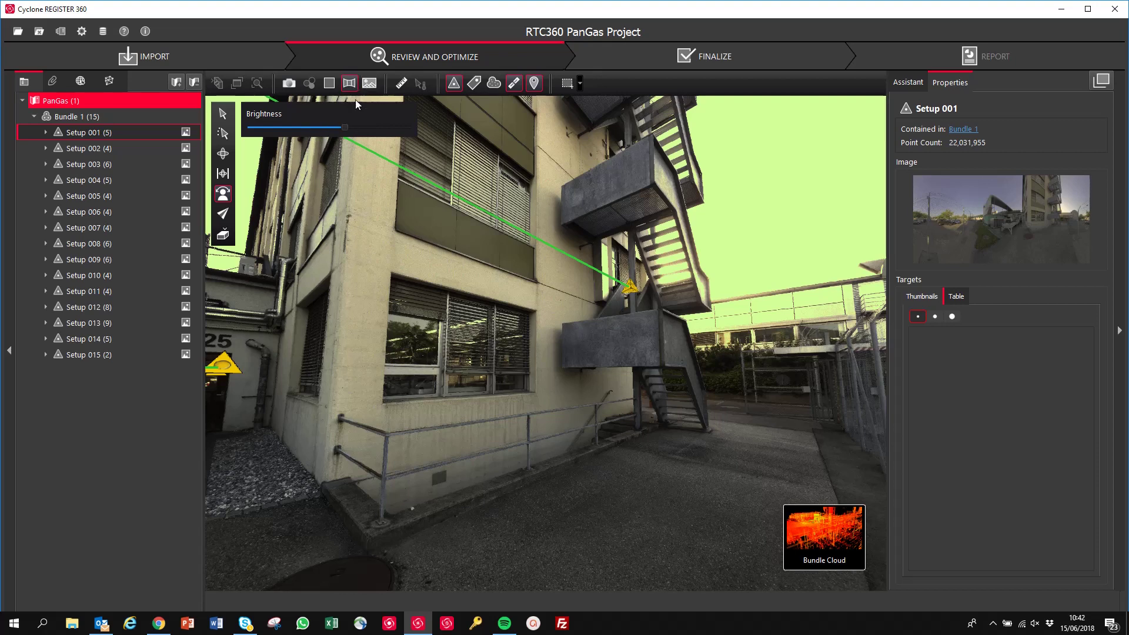
pyautogui.click(370, 84)
pyautogui.click(389, 100)
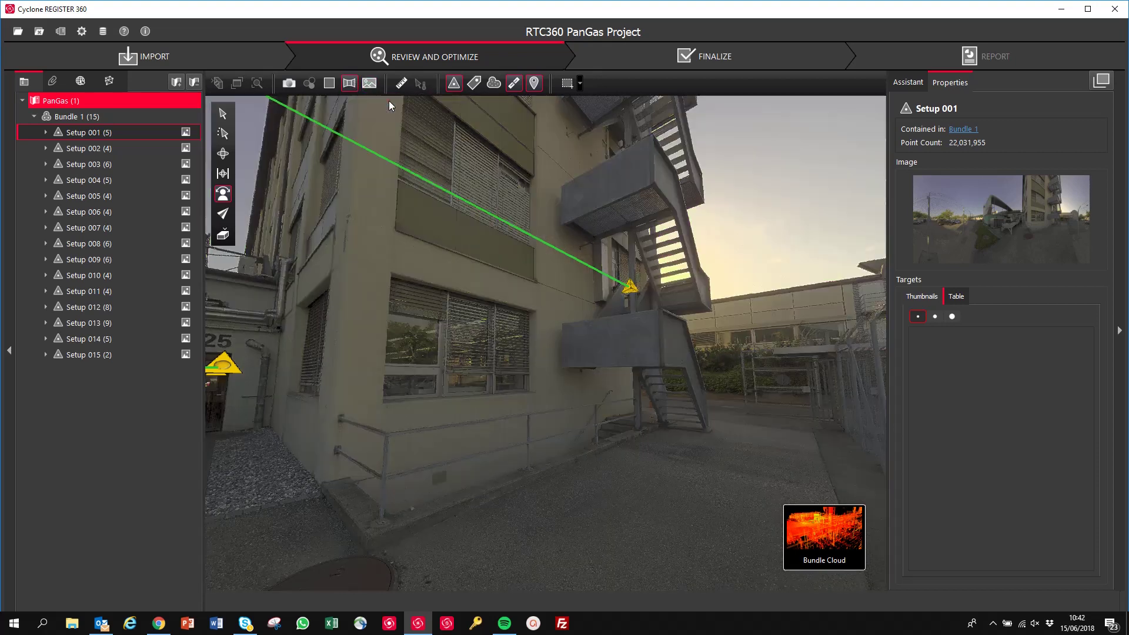
# - Move from Setup 001 to the Setup 002 panorama and look around from there
pyautogui.moveTo(687, 287); pyautogui.dragTo(603, 365)
pyautogui.doubleClick(375, 303)
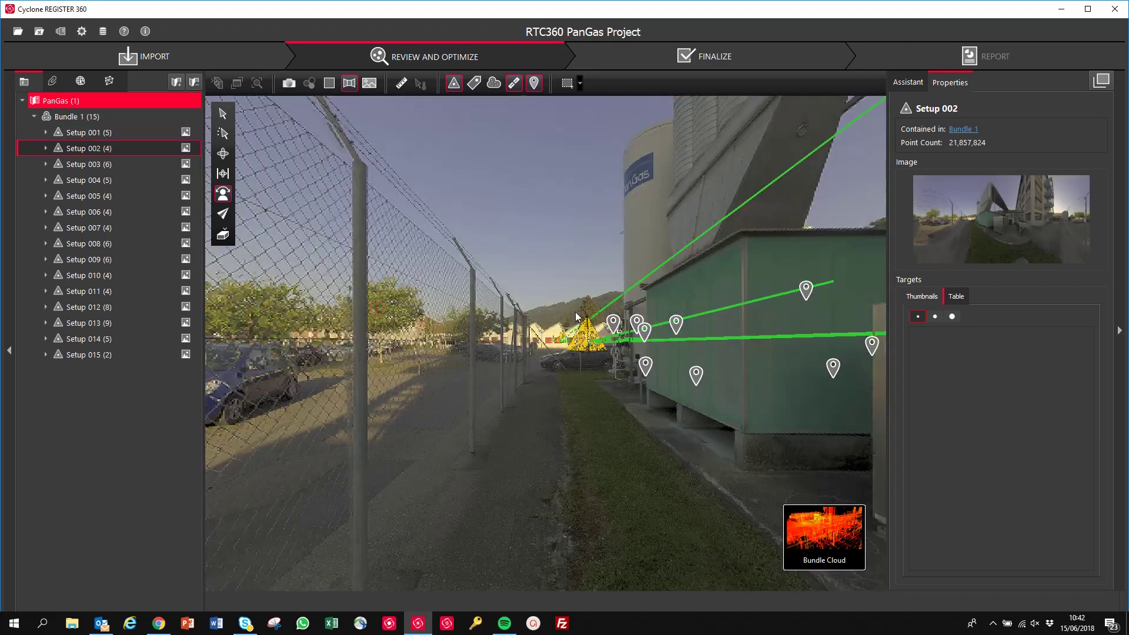
pyautogui.moveTo(578, 317); pyautogui.dragTo(734, 352)
pyautogui.moveTo(534, 289)
pyautogui.mouseDown()
pyautogui.moveTo(553, 290)
pyautogui.moveTo(336, 287)
pyautogui.mouseUp()
pyautogui.moveTo(640, 230); pyautogui.dragTo(676, 207)
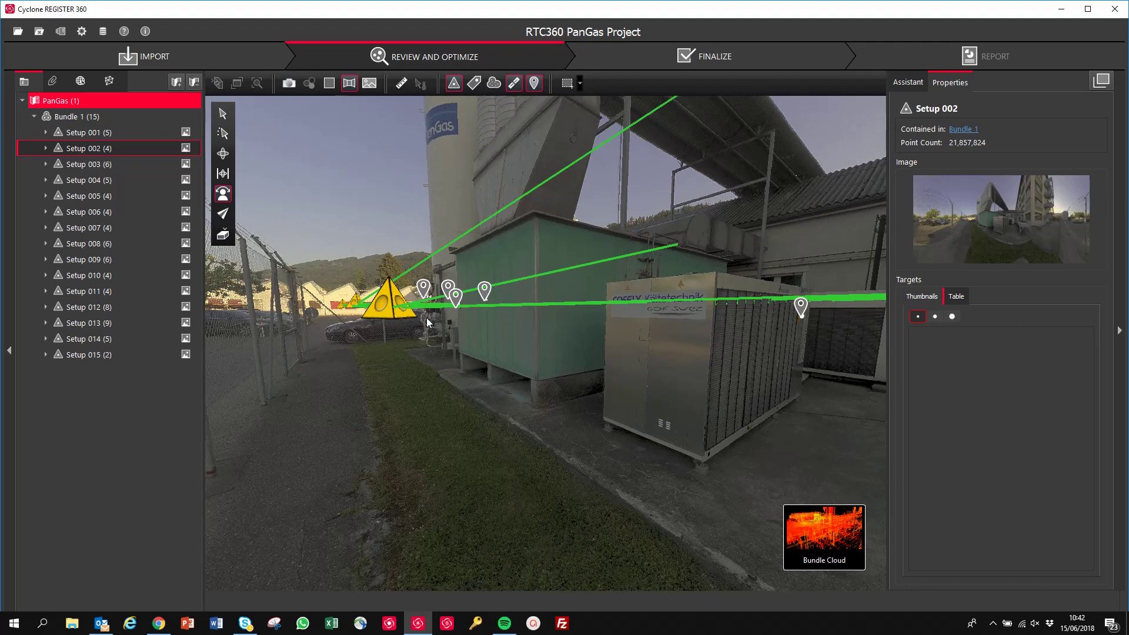
# - Move on to the Setup 004 panorama and turn the view toward the geotags along the green container
pyautogui.doubleClick(353, 302)
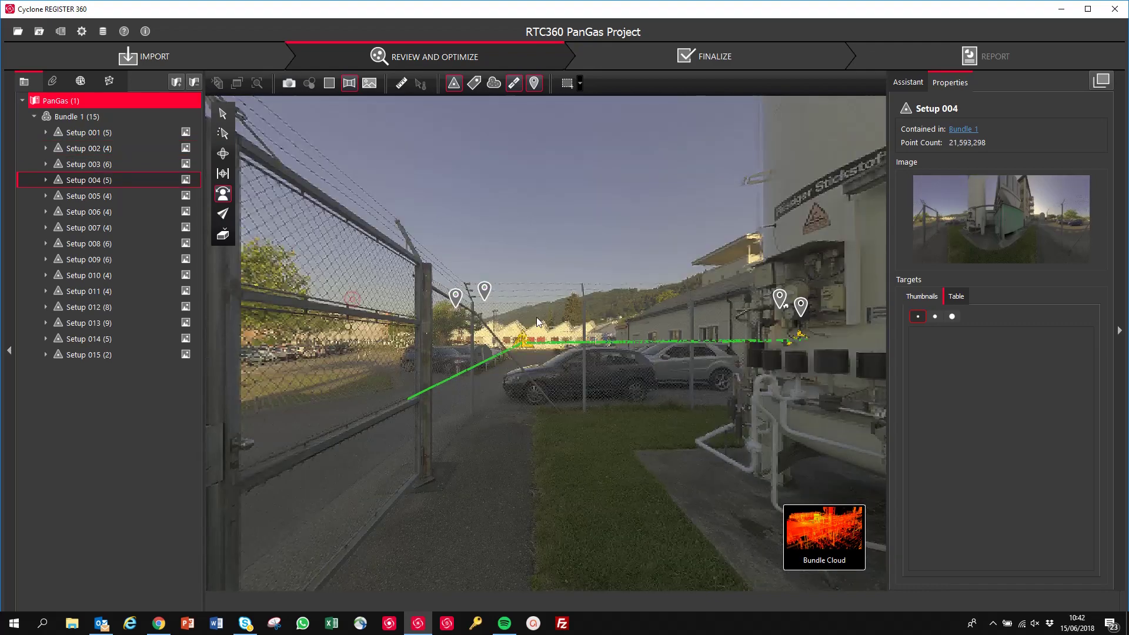
pyautogui.moveTo(390, 309); pyautogui.dragTo(452, 351)
pyautogui.moveTo(590, 357); pyautogui.dragTo(540, 344)
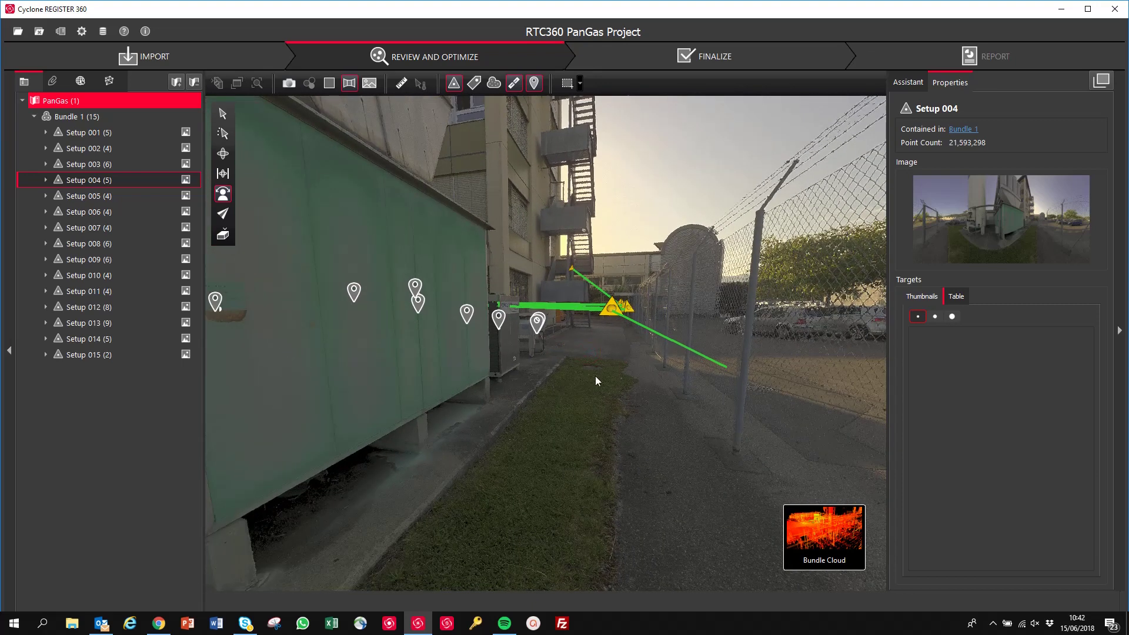
# - Open the photo linked to the Image 004 geotag in the panorama, view it, and close it
pyautogui.click(467, 313)
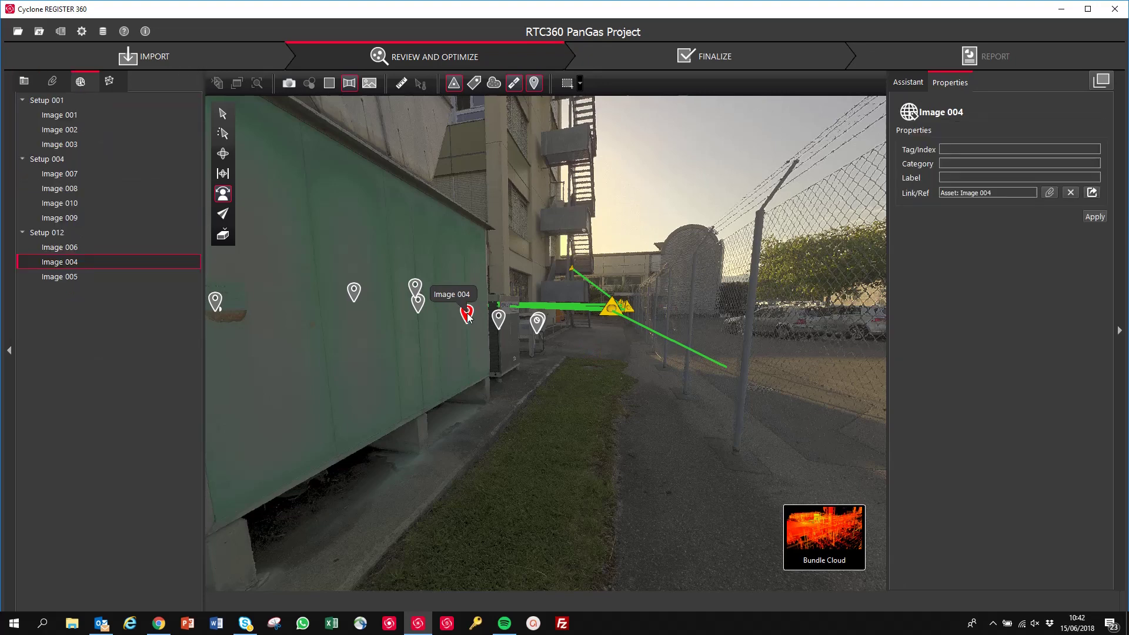
pyautogui.click(1092, 192)
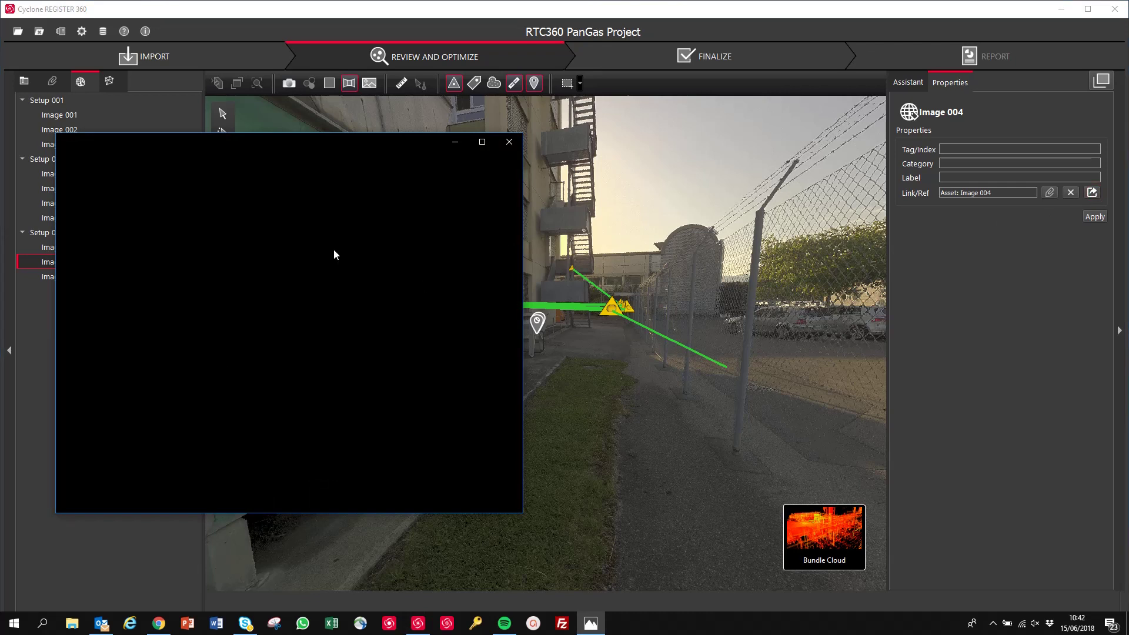
pyautogui.click(509, 143)
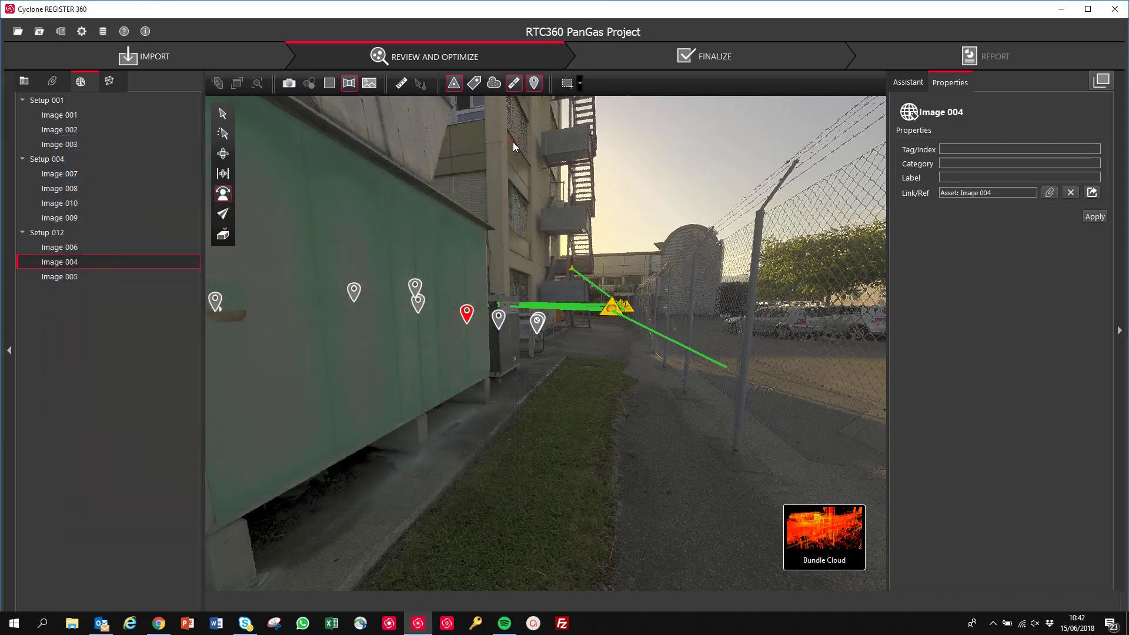
# - Look around the Setup 004 panorama to view the geotags and setups around the green container
pyautogui.moveTo(608, 411); pyautogui.dragTo(582, 346)
pyautogui.scroll(-4, 563, 372)
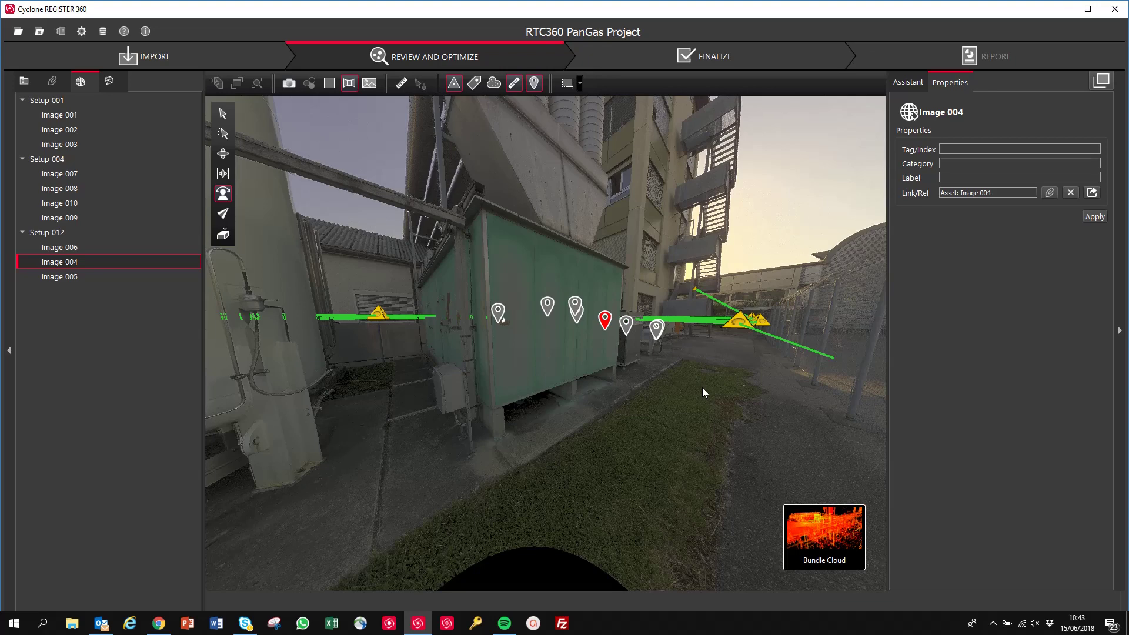
pyautogui.moveTo(703, 389); pyautogui.dragTo(725, 318)
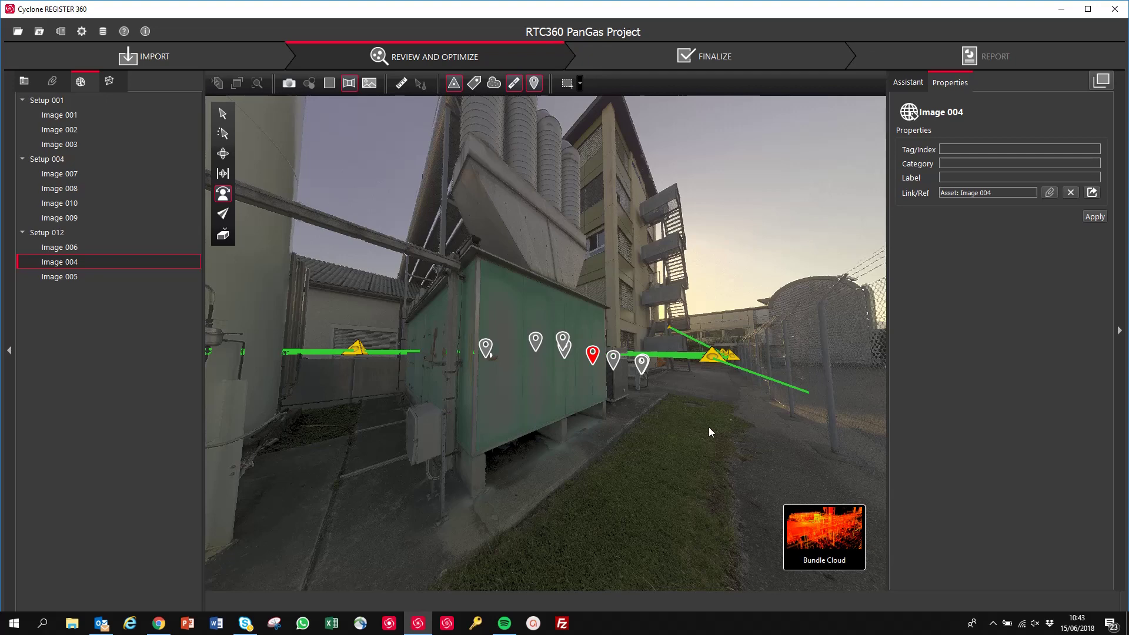
pyautogui.moveTo(839, 567)
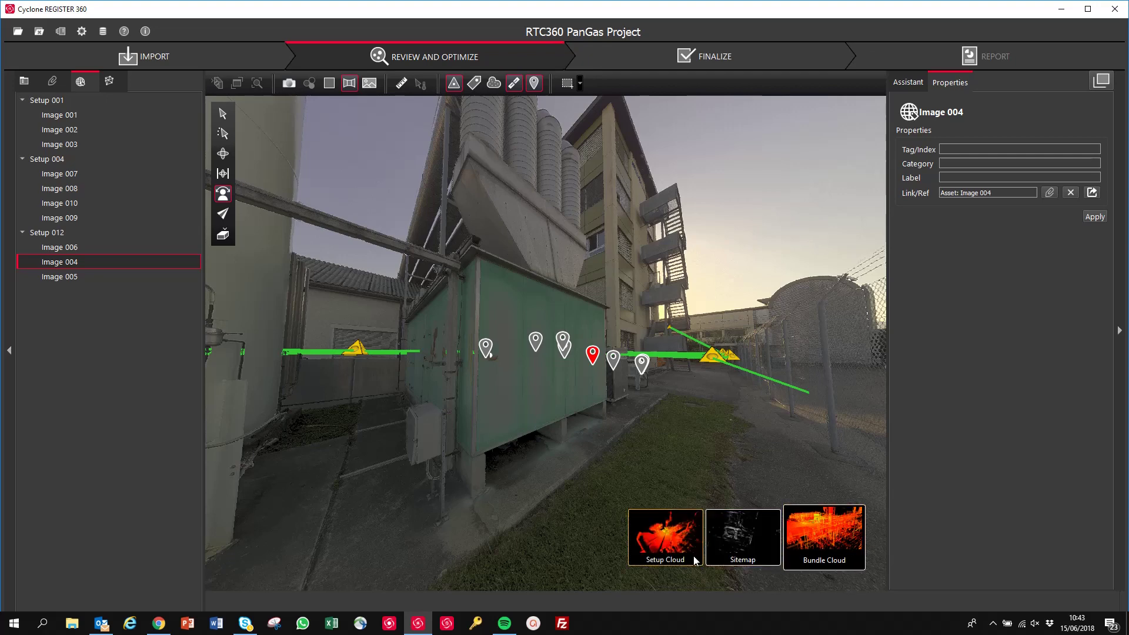
pyautogui.scroll(-2, 599, 386)
pyautogui.scroll(2, 599, 386)
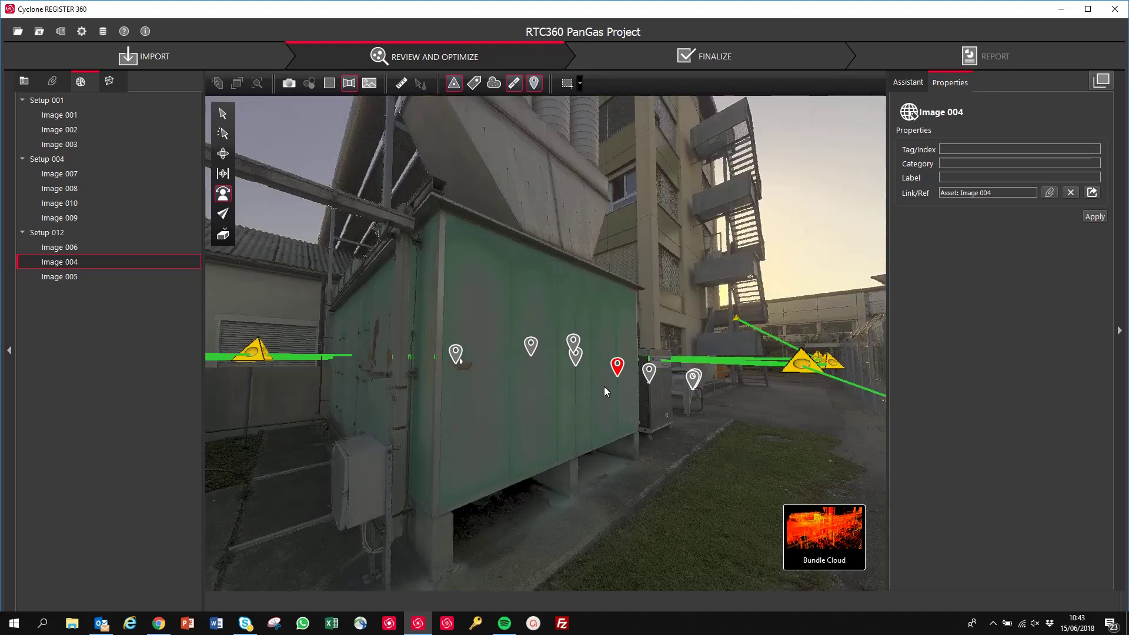
# - Switch to the sitemap and turn on the point cloud display beneath the setups and links
pyautogui.moveTo(820, 516)
pyautogui.click(677, 534)
pyautogui.moveTo(838, 545)
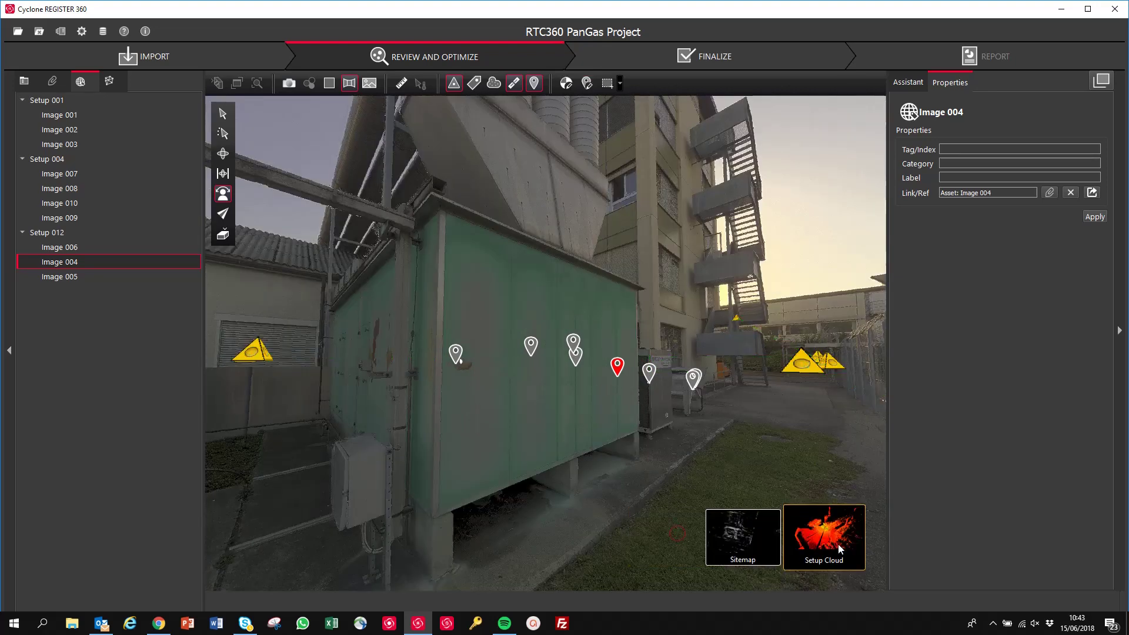
pyautogui.click(747, 540)
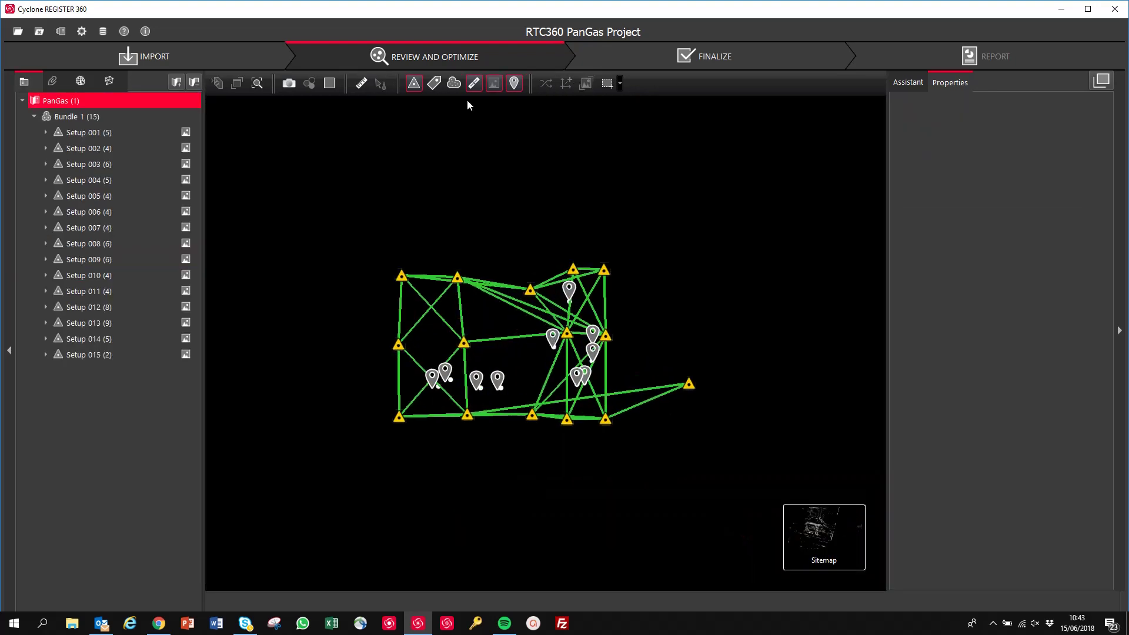
pyautogui.click(453, 83)
pyautogui.scroll(3, 642, 378)
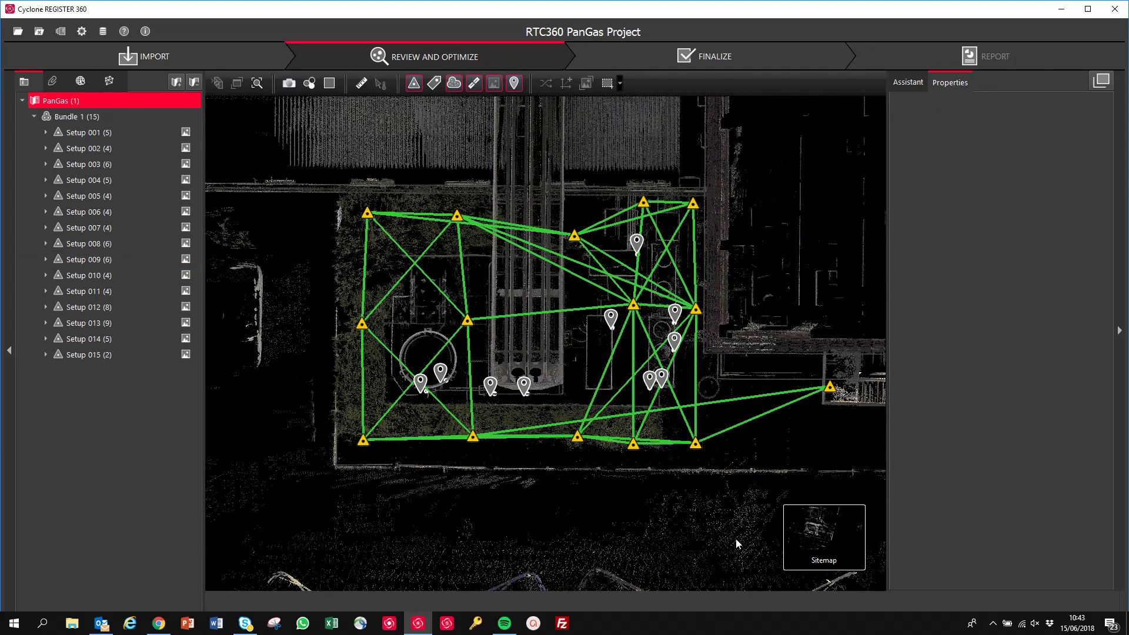
# - Select Bundle 1 and open its bundle cloud, examining the tank and fenced enclosure up close
pyautogui.click(76, 117)
pyautogui.moveTo(795, 541)
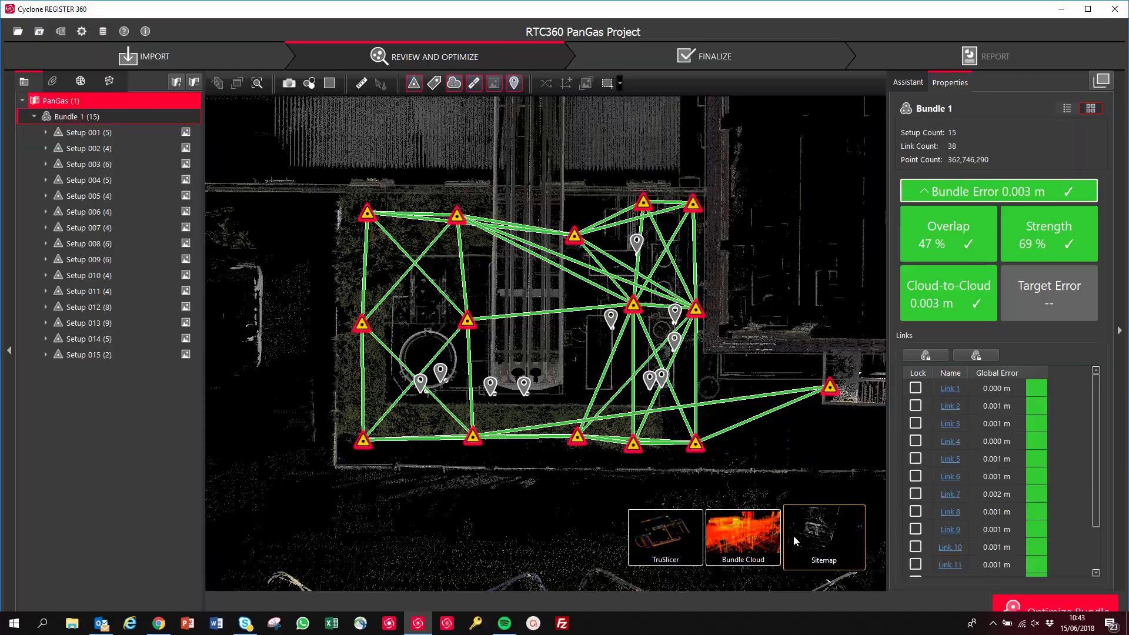
pyautogui.click(743, 536)
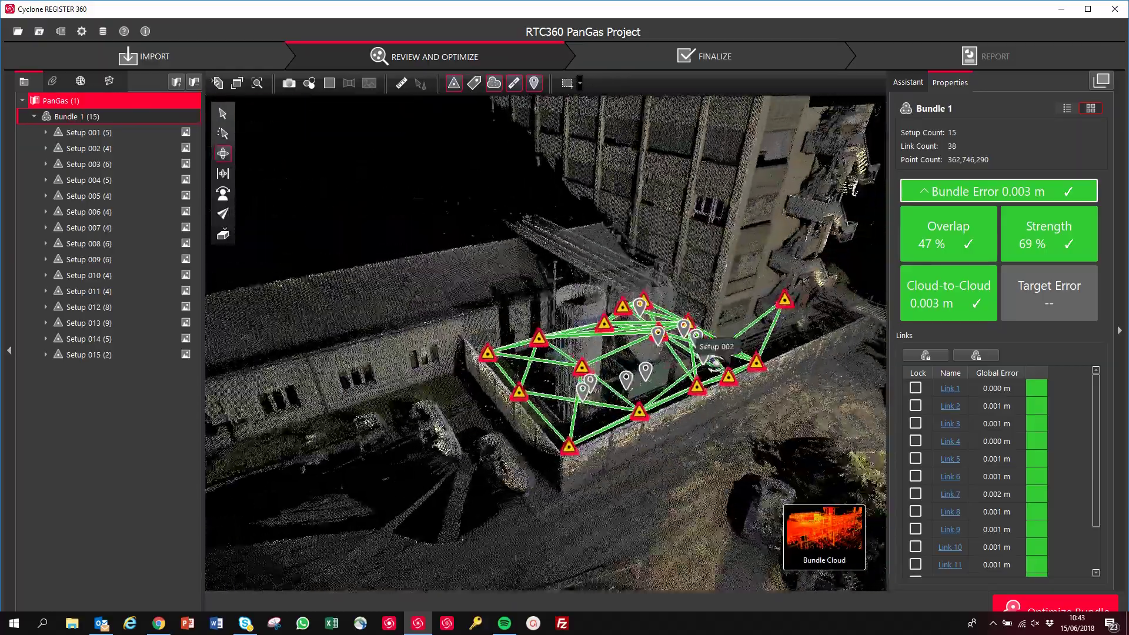
pyautogui.scroll(3, 715, 363)
pyautogui.moveTo(738, 320); pyautogui.dragTo(741, 360)
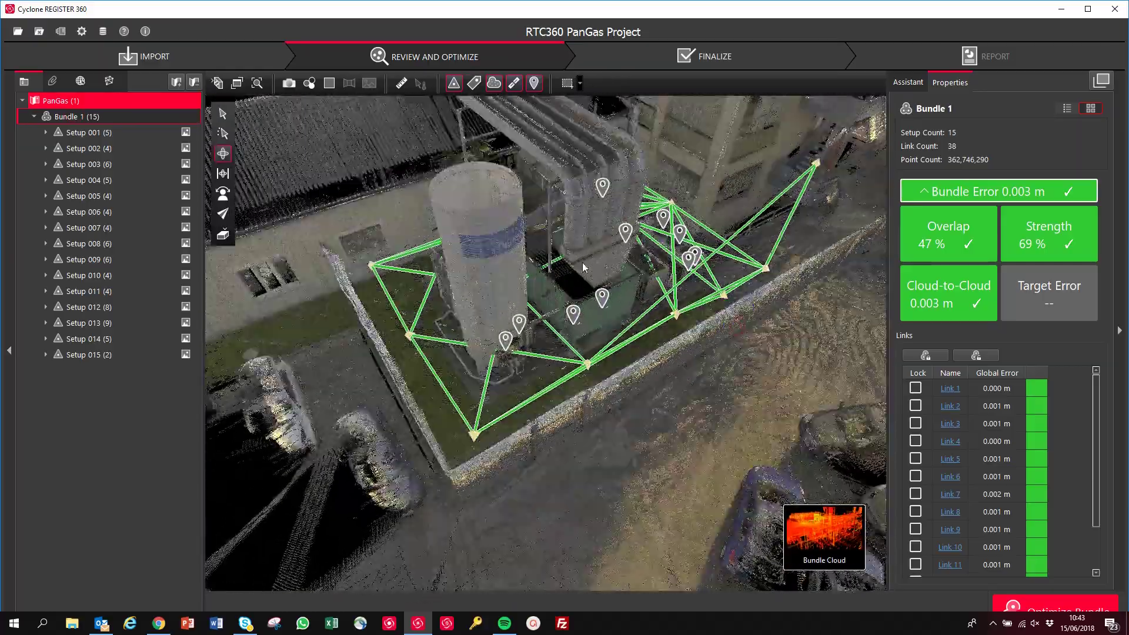
# - Color the bundle cloud by setup and inspect the whole site from another angle
pyautogui.click(309, 86)
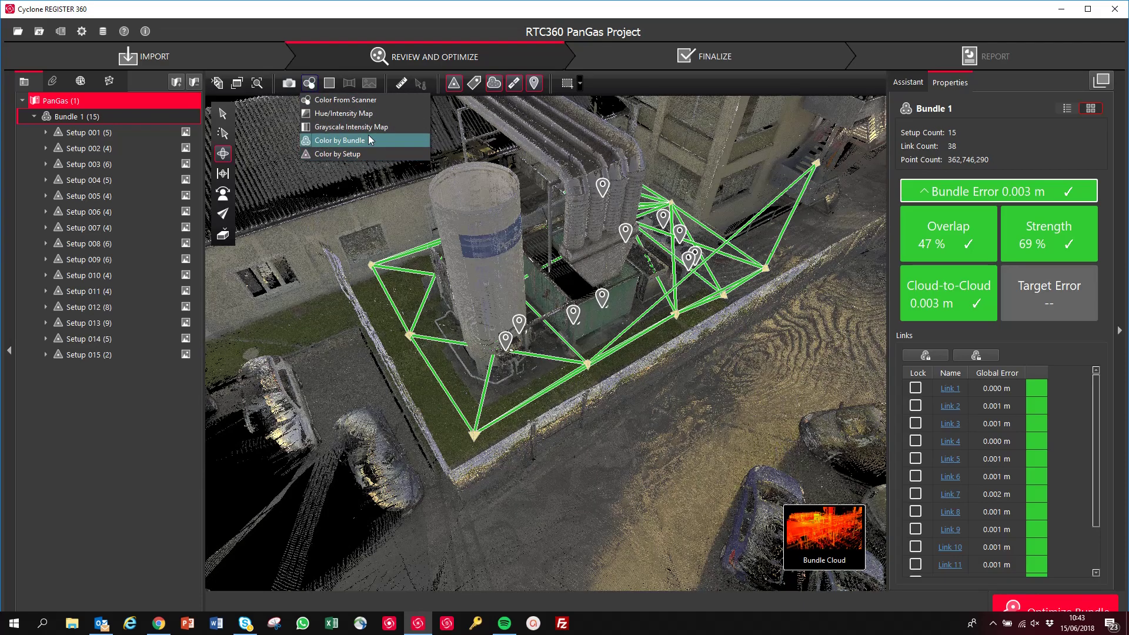
pyautogui.click(369, 154)
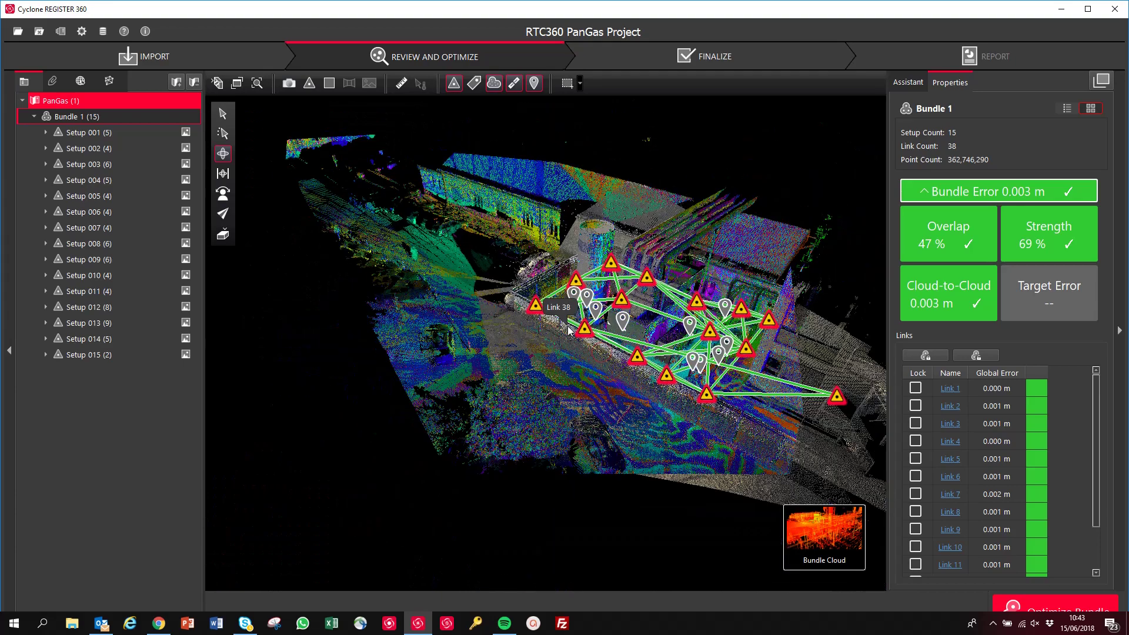
pyautogui.scroll(-3, 670, 345)
pyautogui.moveTo(790, 337); pyautogui.dragTo(625, 295, button='middle')
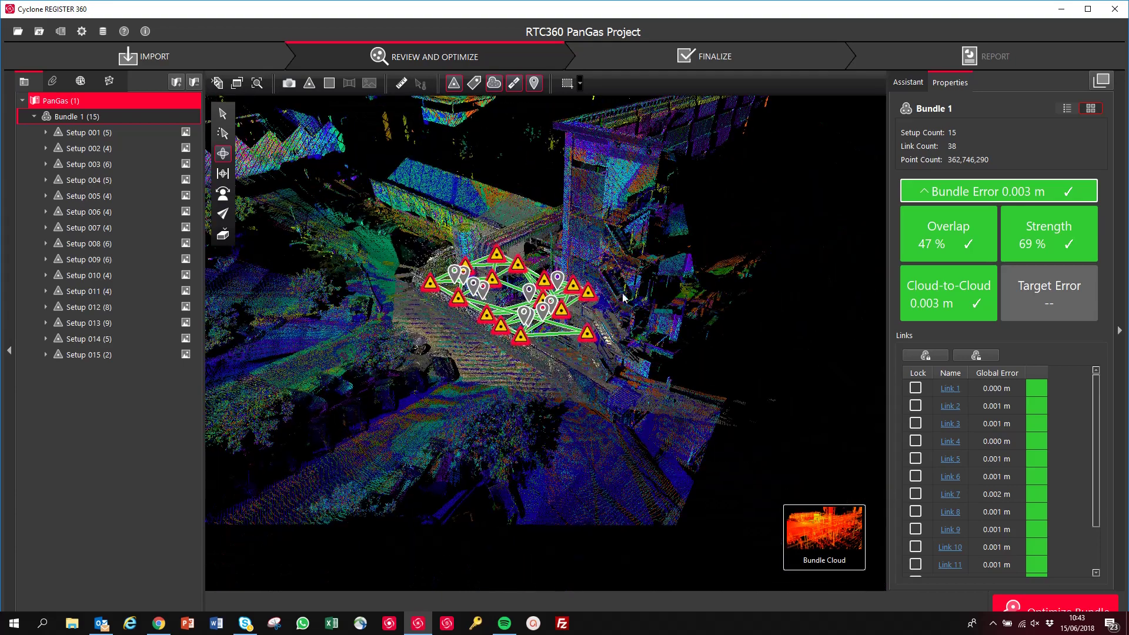
# - Color the point cloud by bundle and inspect the setup network and surrounding buildings
pyautogui.click(330, 83)
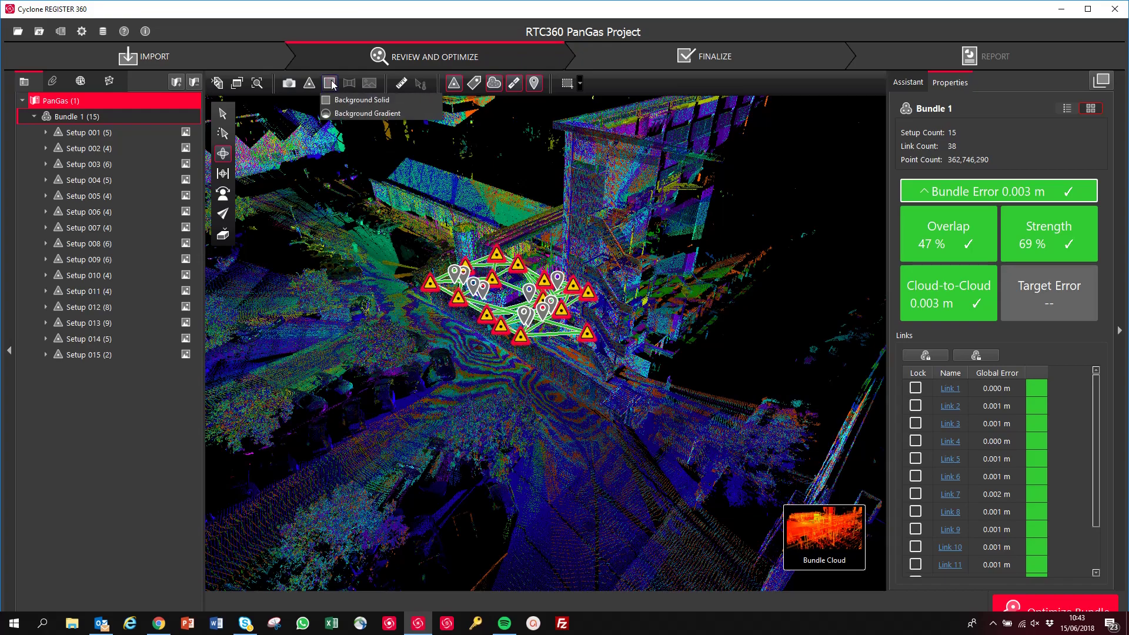
pyautogui.click(309, 83)
pyautogui.click(353, 153)
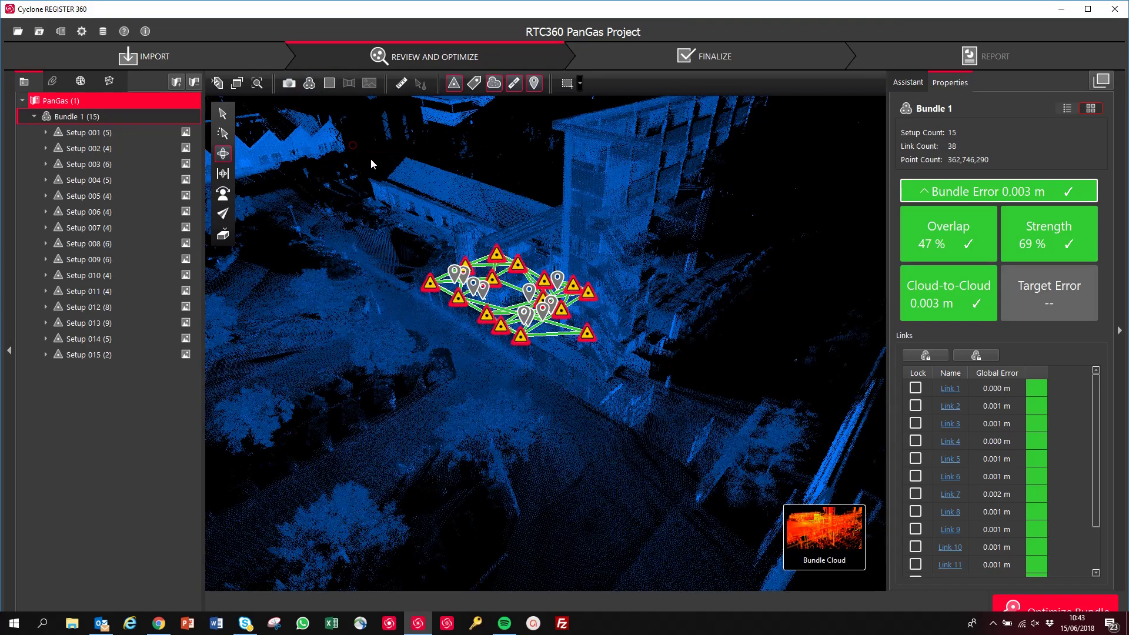
pyautogui.moveTo(513, 176); pyautogui.dragTo(653, 233)
pyautogui.moveTo(497, 268); pyautogui.dragTo(670, 241, button='middle')
pyautogui.moveTo(633, 284)
pyautogui.mouseDown()
pyautogui.moveTo(595, 263)
pyautogui.moveTo(616, 294)
pyautogui.mouseUp()
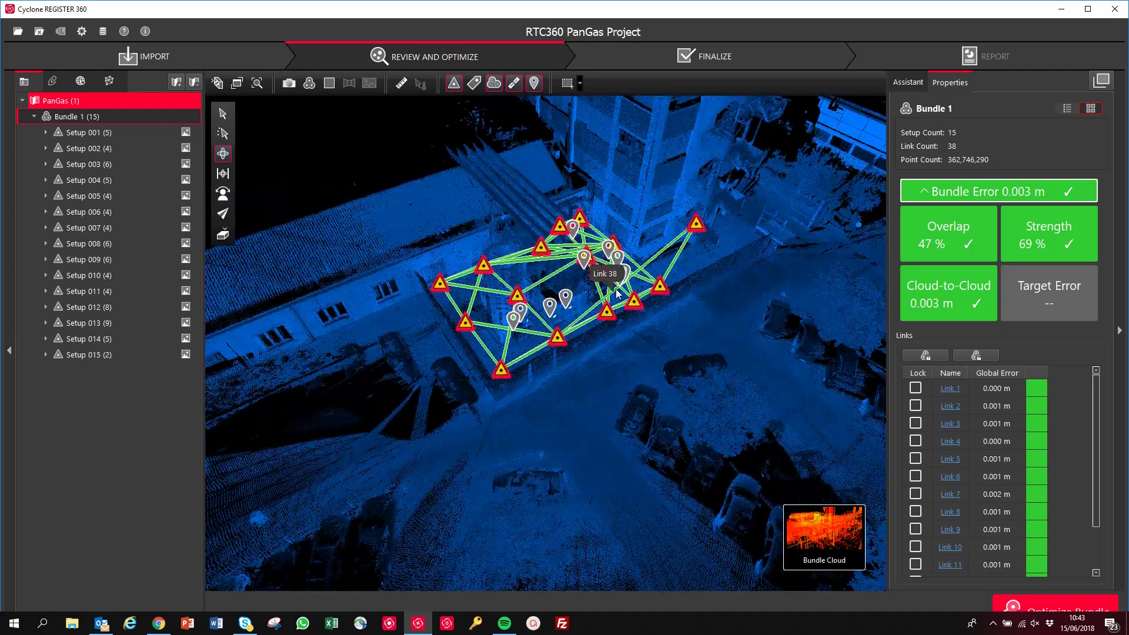
# - Return the bundle cloud's coloring to Color From Scanner
pyautogui.click(309, 83)
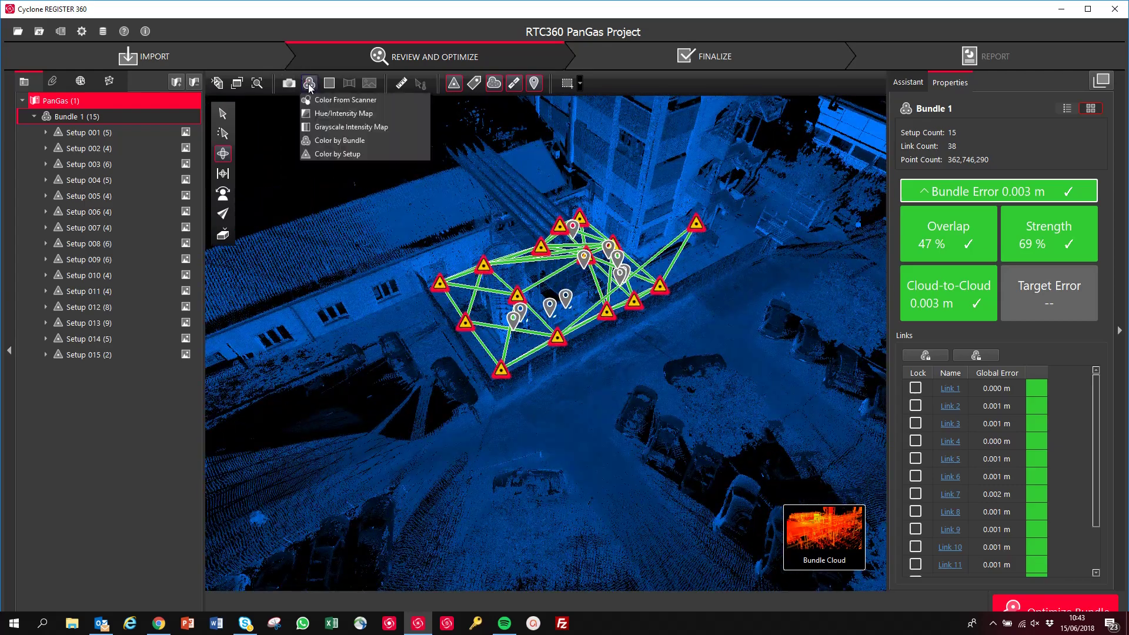
pyautogui.click(362, 98)
pyautogui.scroll(2, 608, 300)
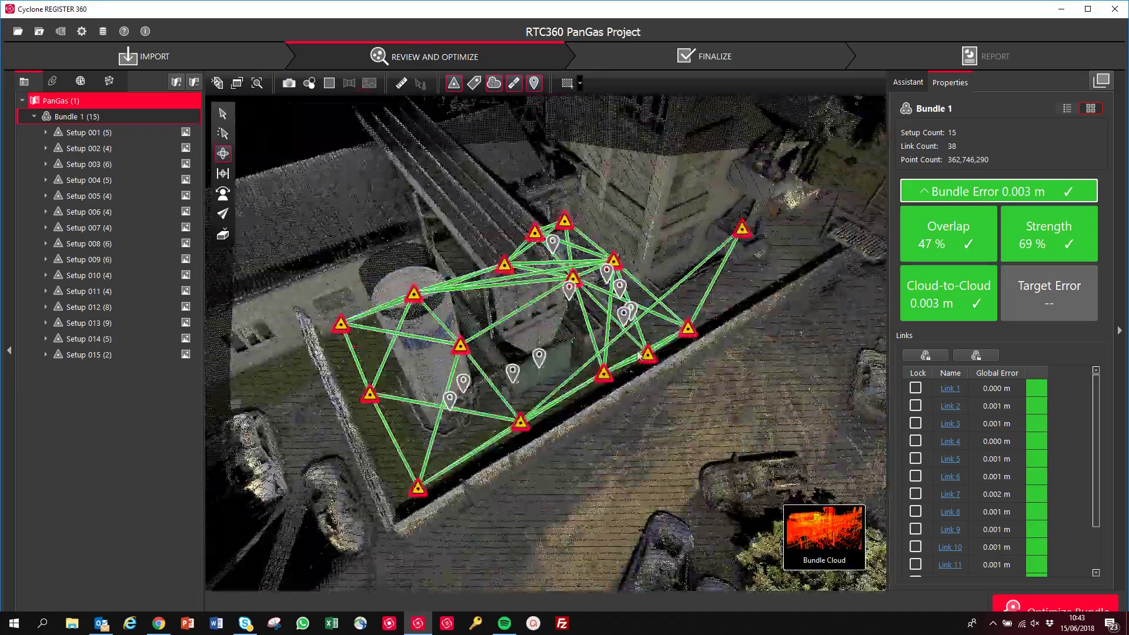
# - Open the Setup 012 panorama from the bundle cloud and look around the cooling units, overhead ducts and geotags
pyautogui.doubleClick(617, 265)
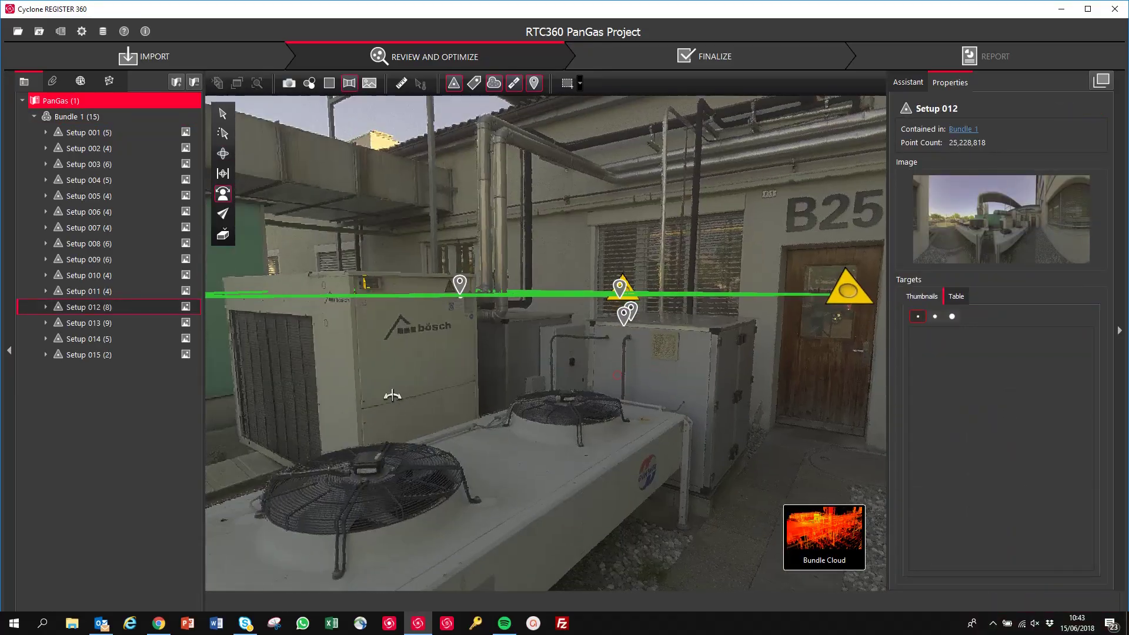
pyautogui.moveTo(392, 395); pyautogui.dragTo(367, 397)
pyautogui.scroll(-3, 587, 360)
pyautogui.moveTo(586, 360); pyautogui.dragTo(405, 350)
pyautogui.moveTo(594, 370); pyautogui.dragTo(414, 375)
pyautogui.moveTo(633, 384)
pyautogui.mouseDown()
pyautogui.moveTo(398, 393)
pyautogui.moveTo(663, 408)
pyautogui.mouseUp()
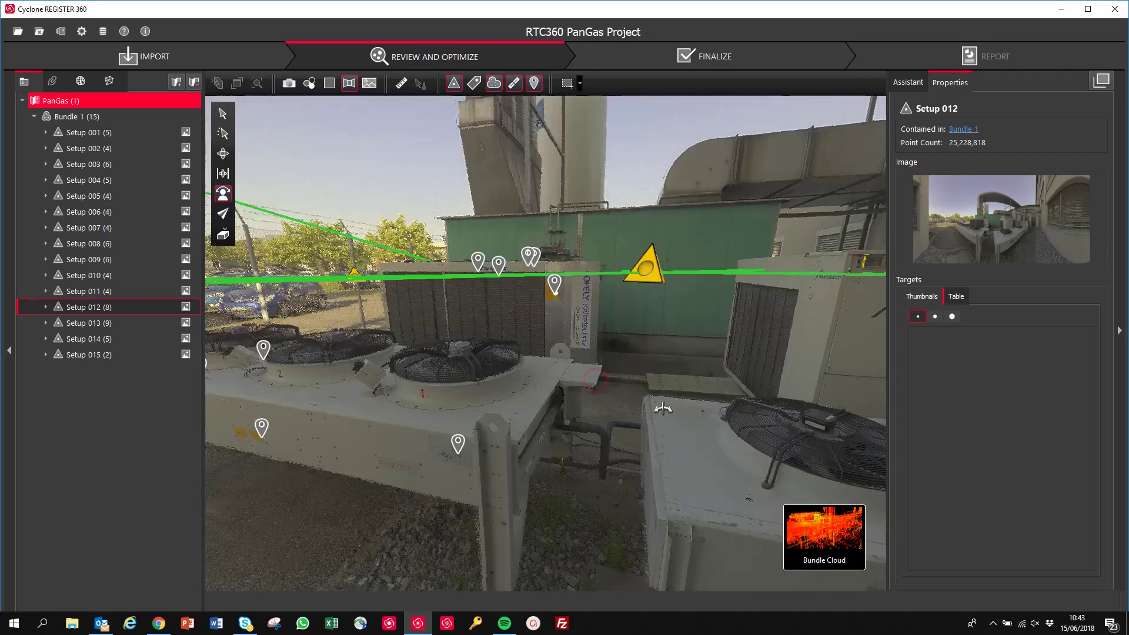
pyautogui.moveTo(515, 387); pyautogui.dragTo(675, 386)
pyautogui.moveTo(479, 389)
pyautogui.mouseDown()
pyautogui.moveTo(786, 388)
pyautogui.moveTo(327, 373)
pyautogui.moveTo(316, 262)
pyautogui.moveTo(353, 244)
pyautogui.moveTo(404, 248)
pyautogui.mouseUp()
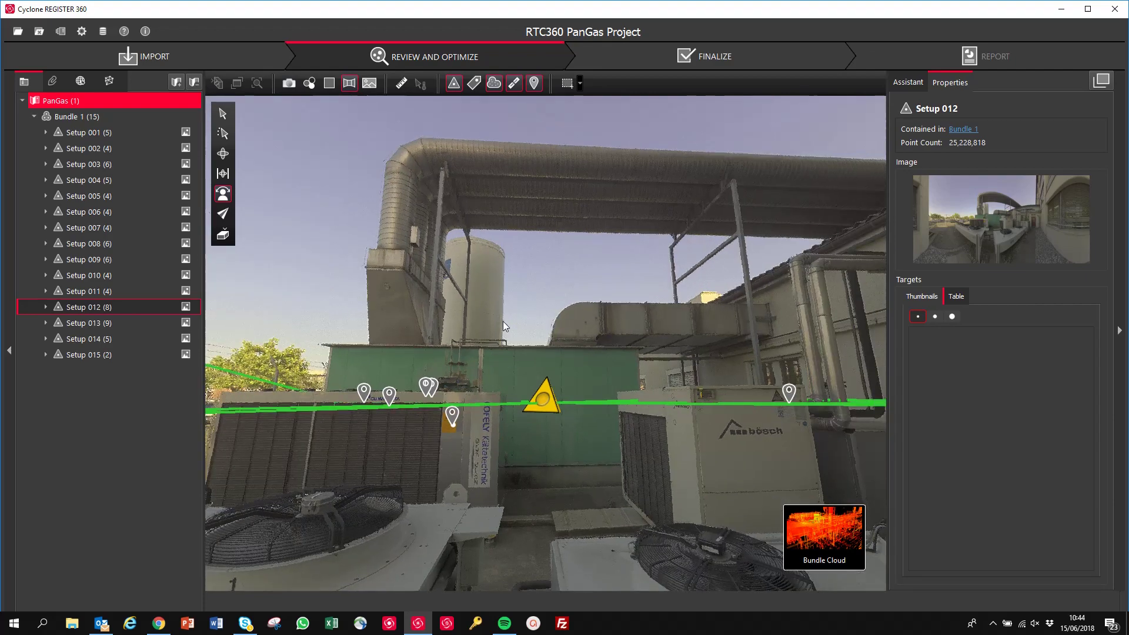
pyautogui.moveTo(499, 343); pyautogui.dragTo(721, 387)
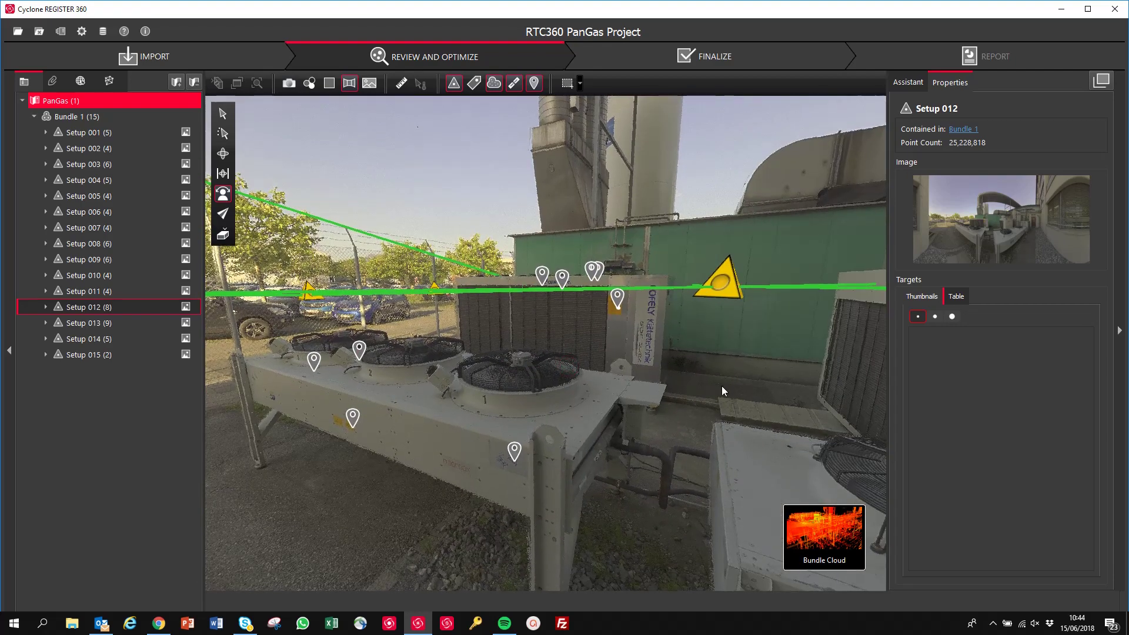
# - Close the RTC360 PanGas project and accept the closing warning
pyautogui.click(40, 32)
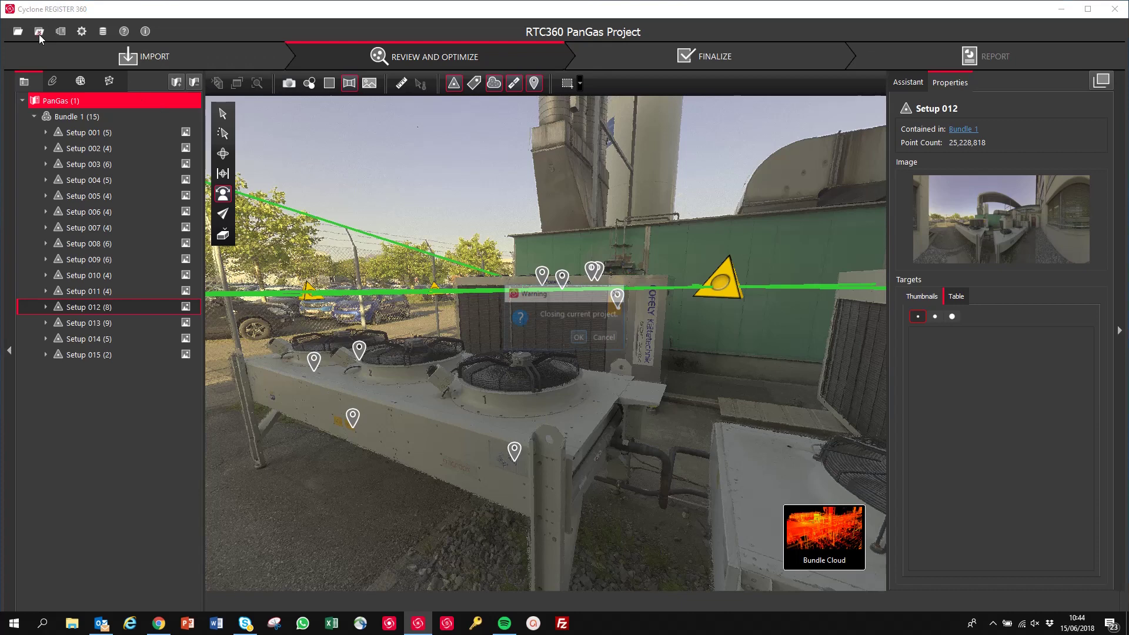
pyautogui.click(579, 339)
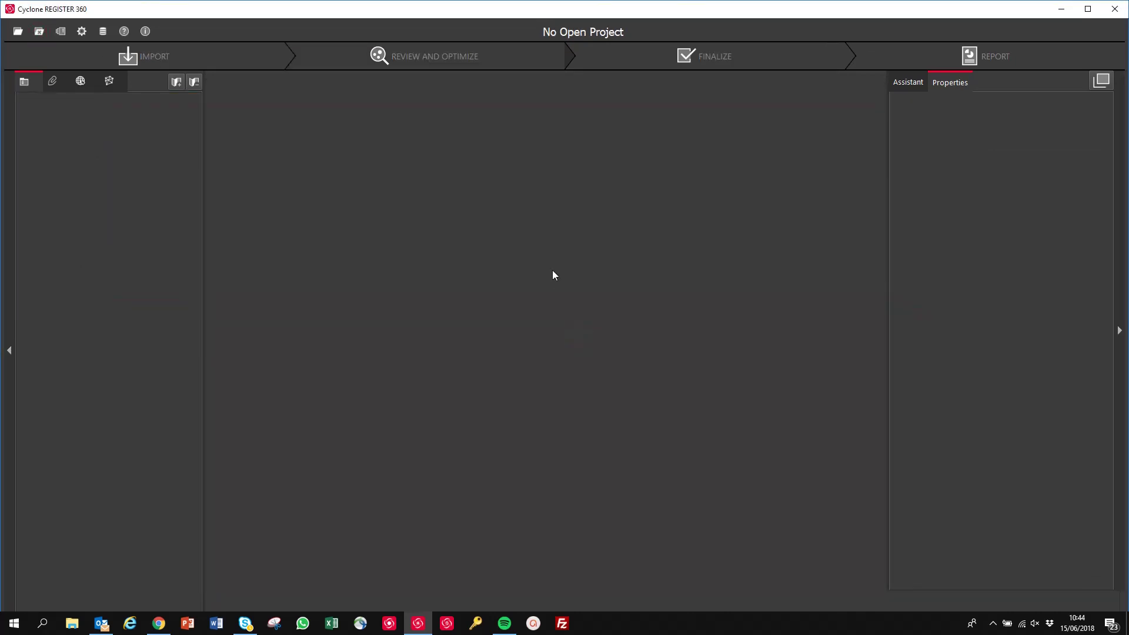